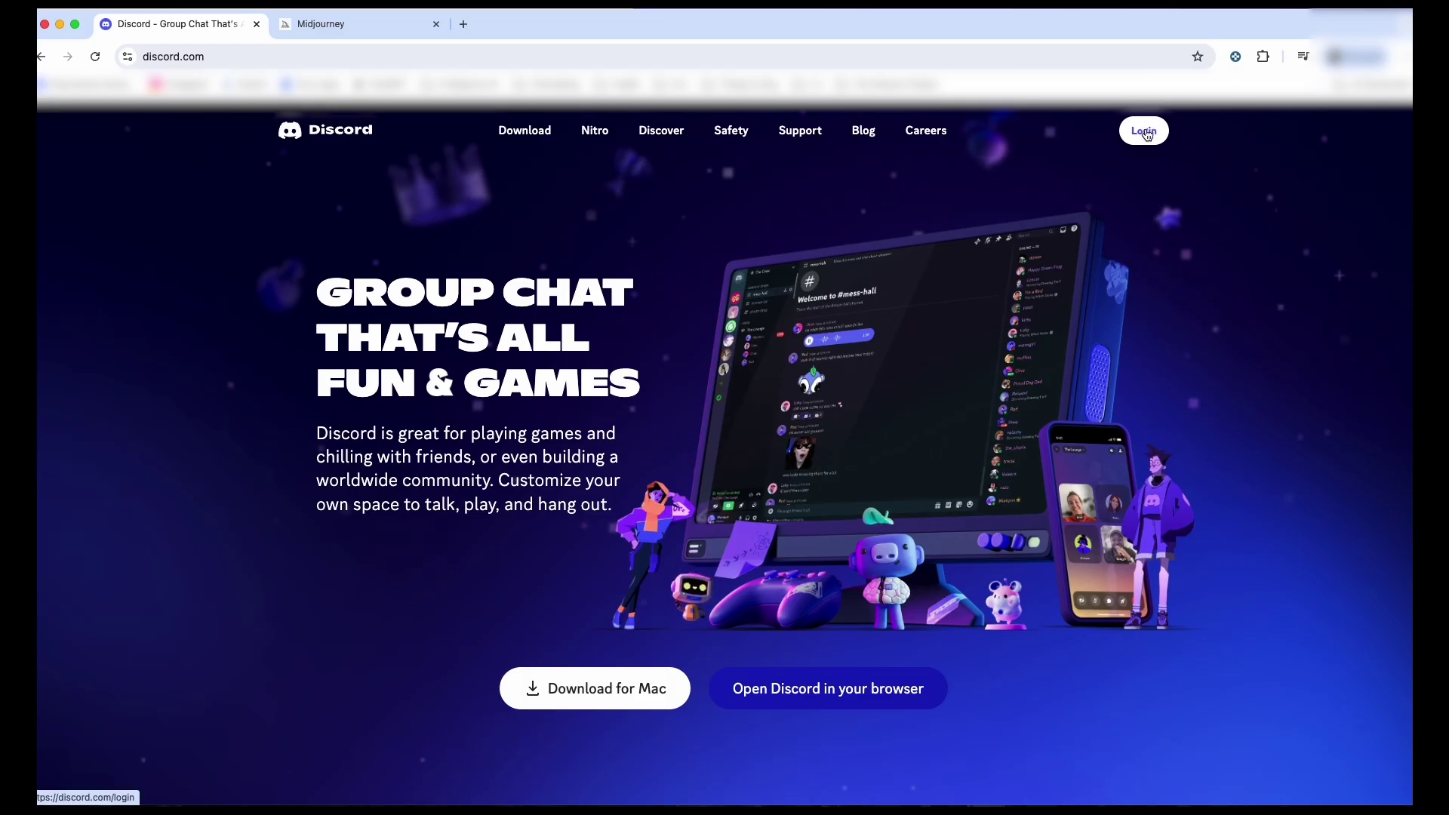
left_click(1144, 131)
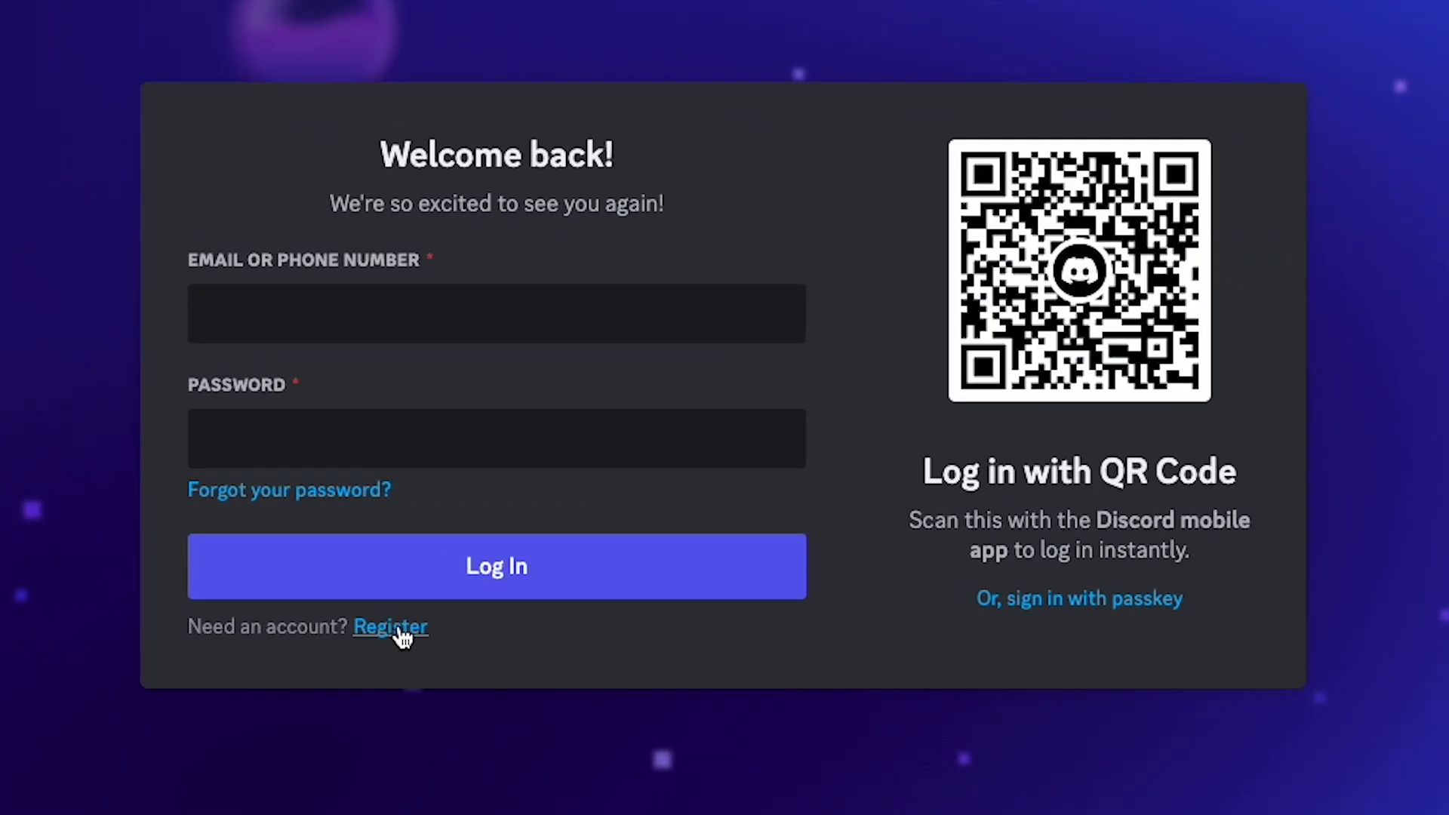
left_click(400, 633)
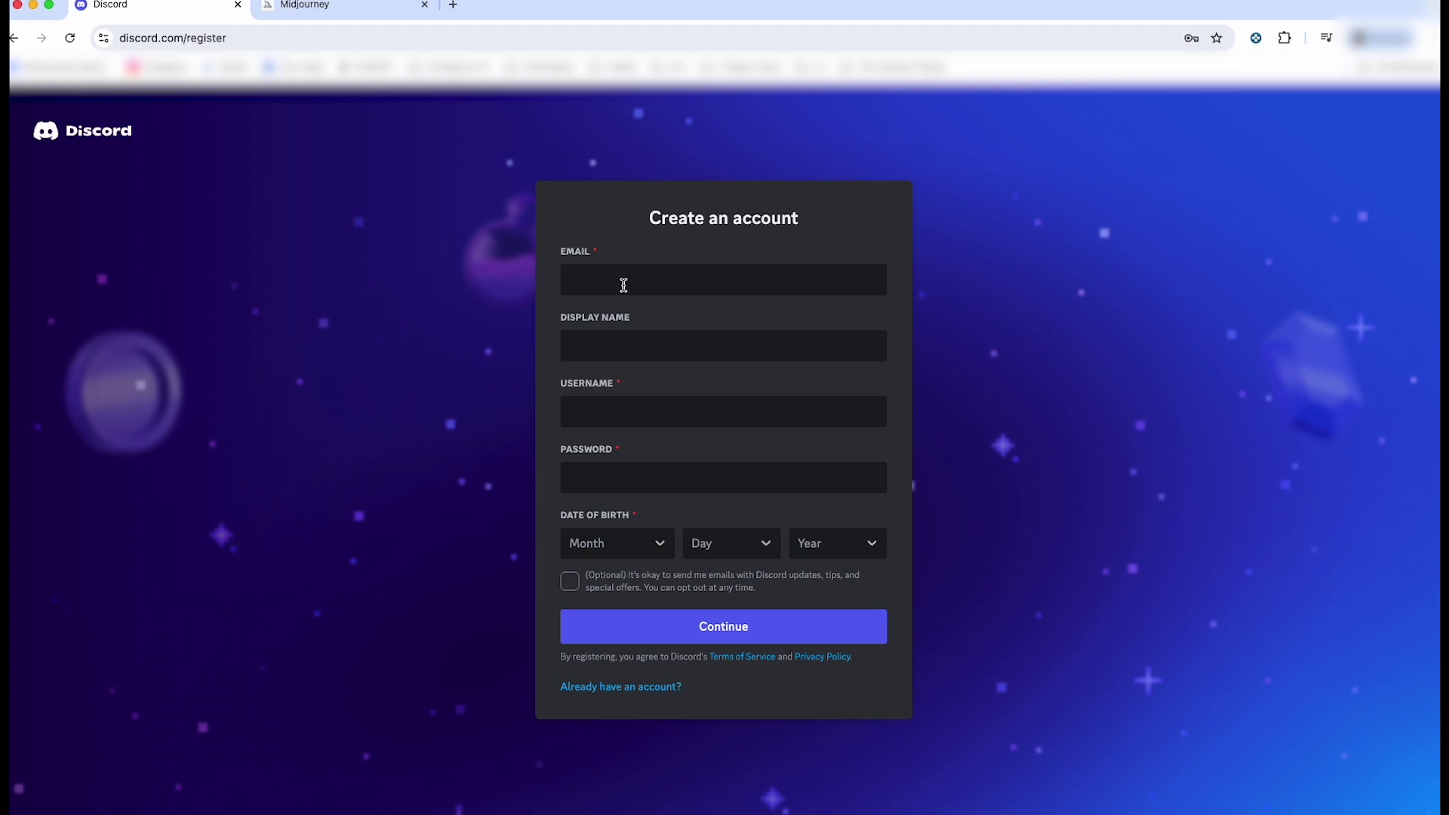
type("example@gmail.com")
key("Tab")
type("name")
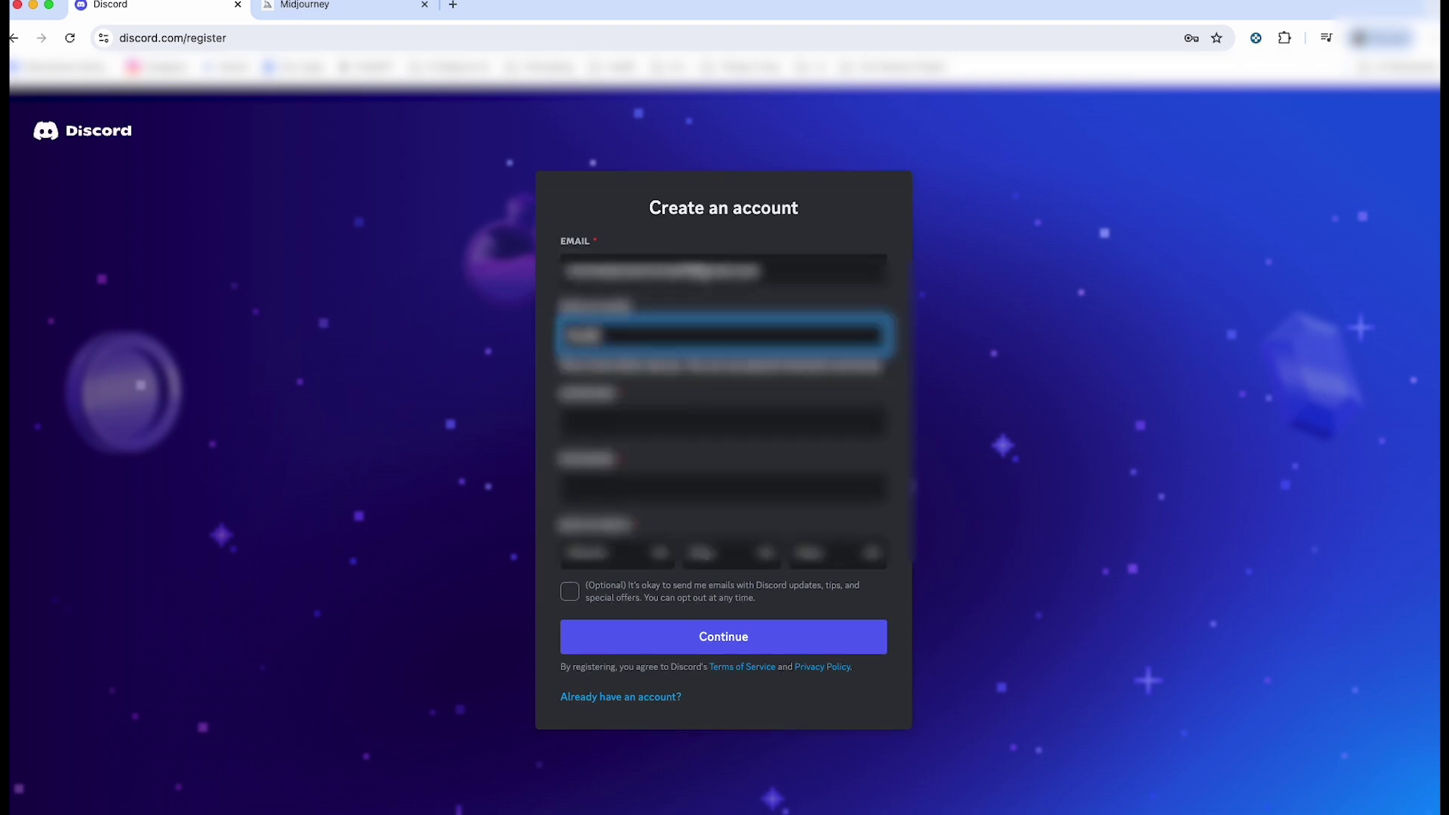
key("Tab")
type("name")
key("Tab")
type("password")
Fill in the date of birth and submit the account registration.
key("Tab")
type("January")
key("Tab")
type("1")
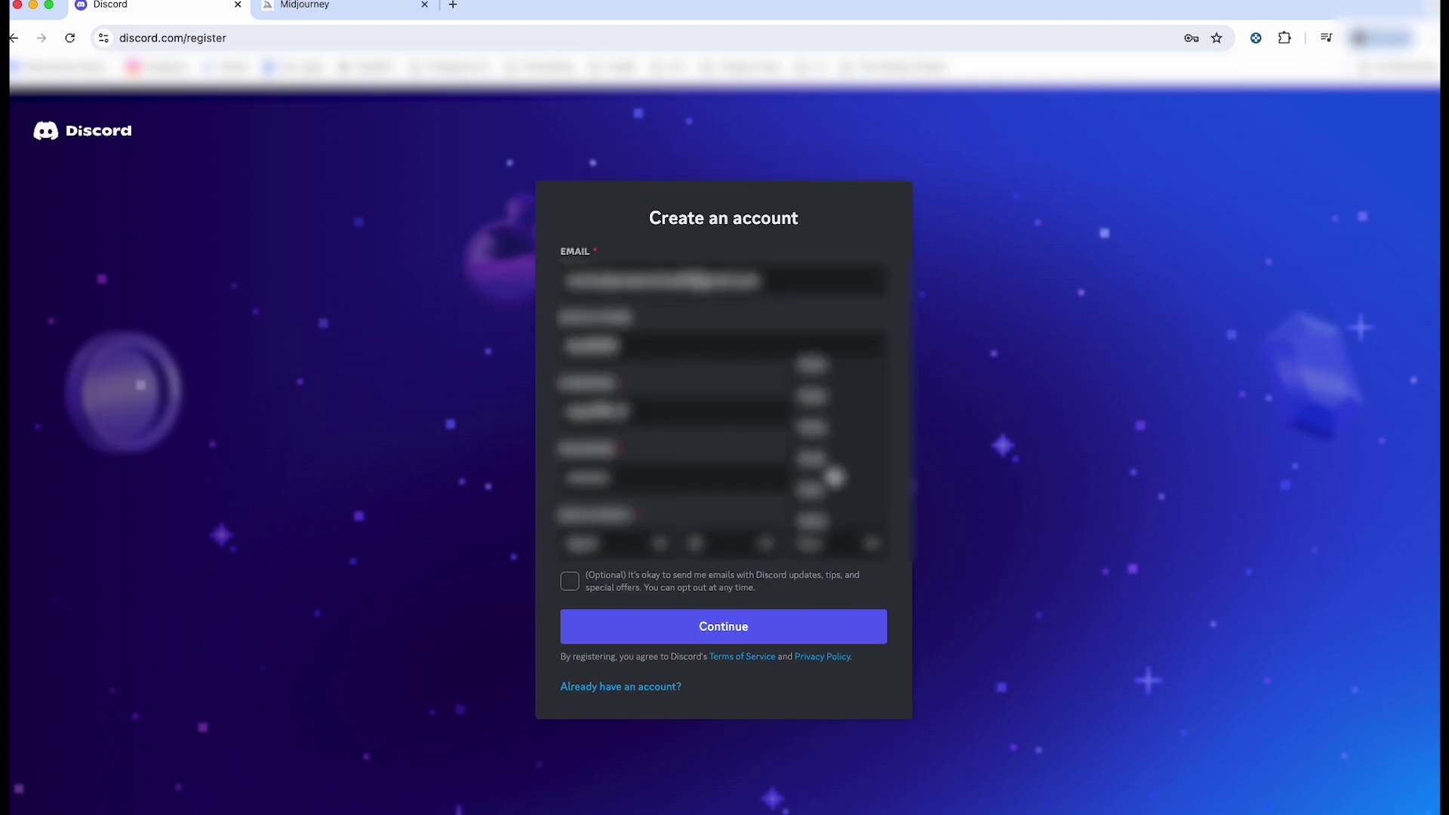
key("Tab")
type("1990")
left_click(713, 628)
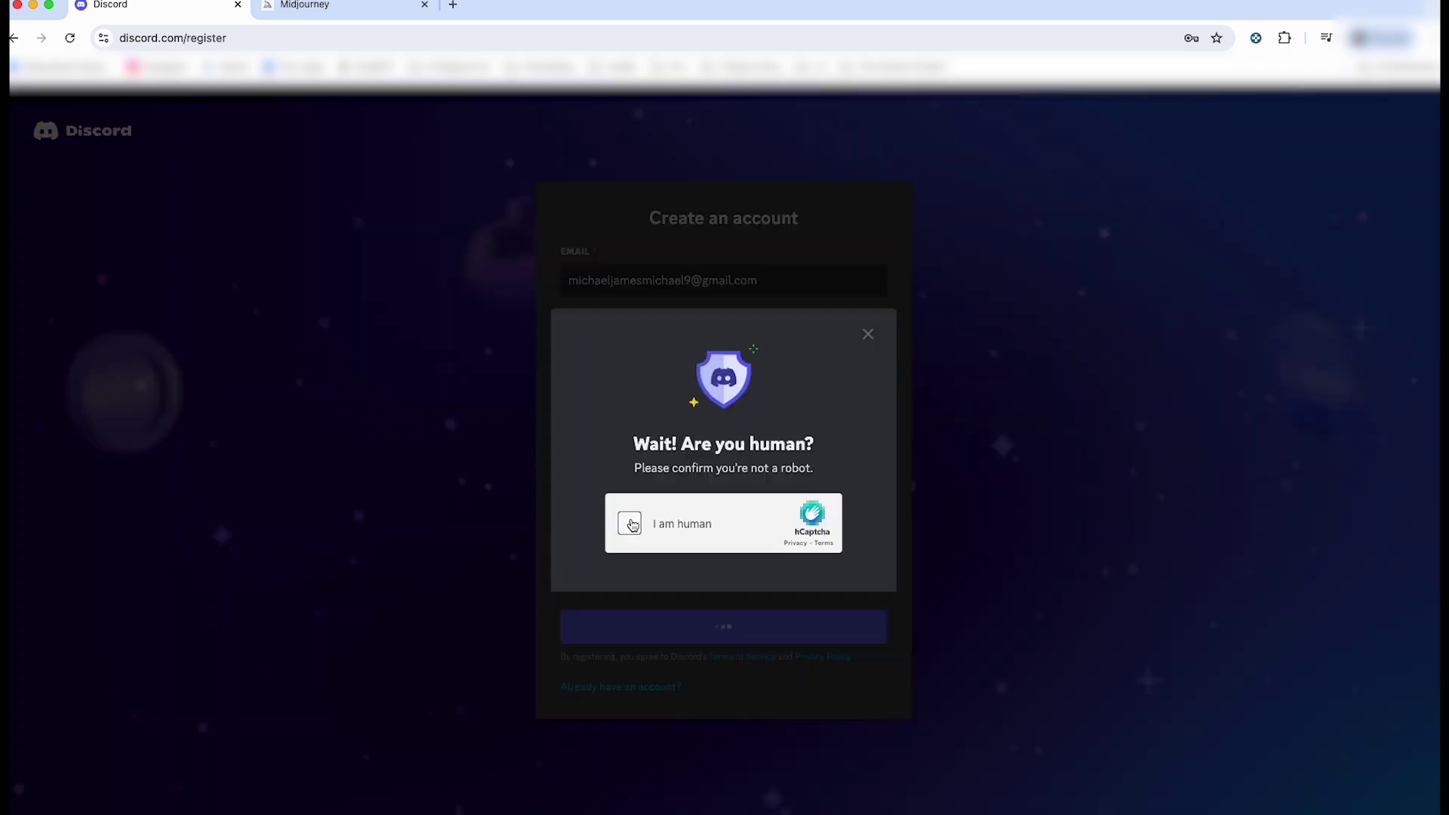
Complete the human verification by picking the object that differs from the others and submitting the answer.
left_click(631, 526)
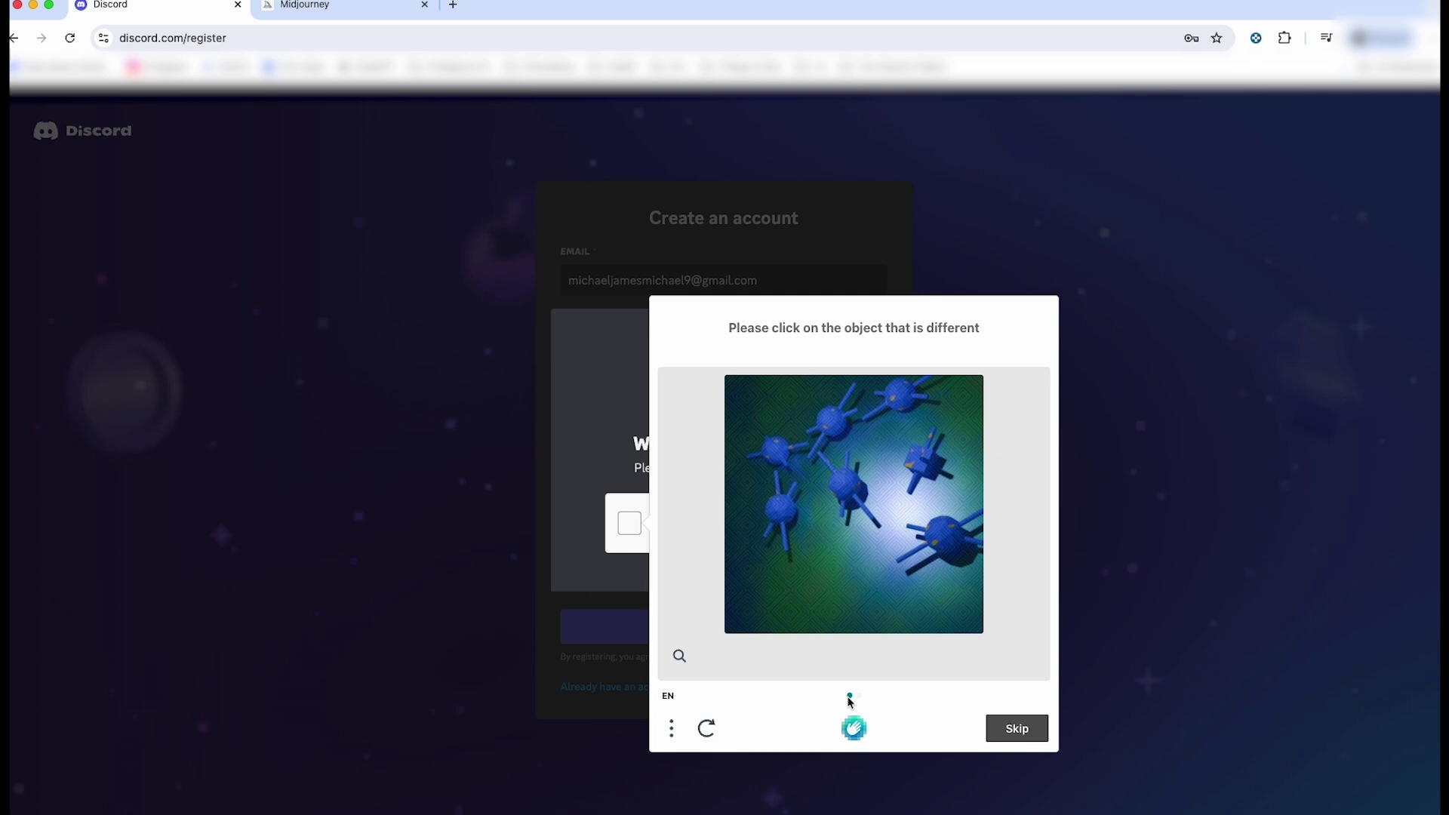
left_click(917, 459)
left_click(1024, 736)
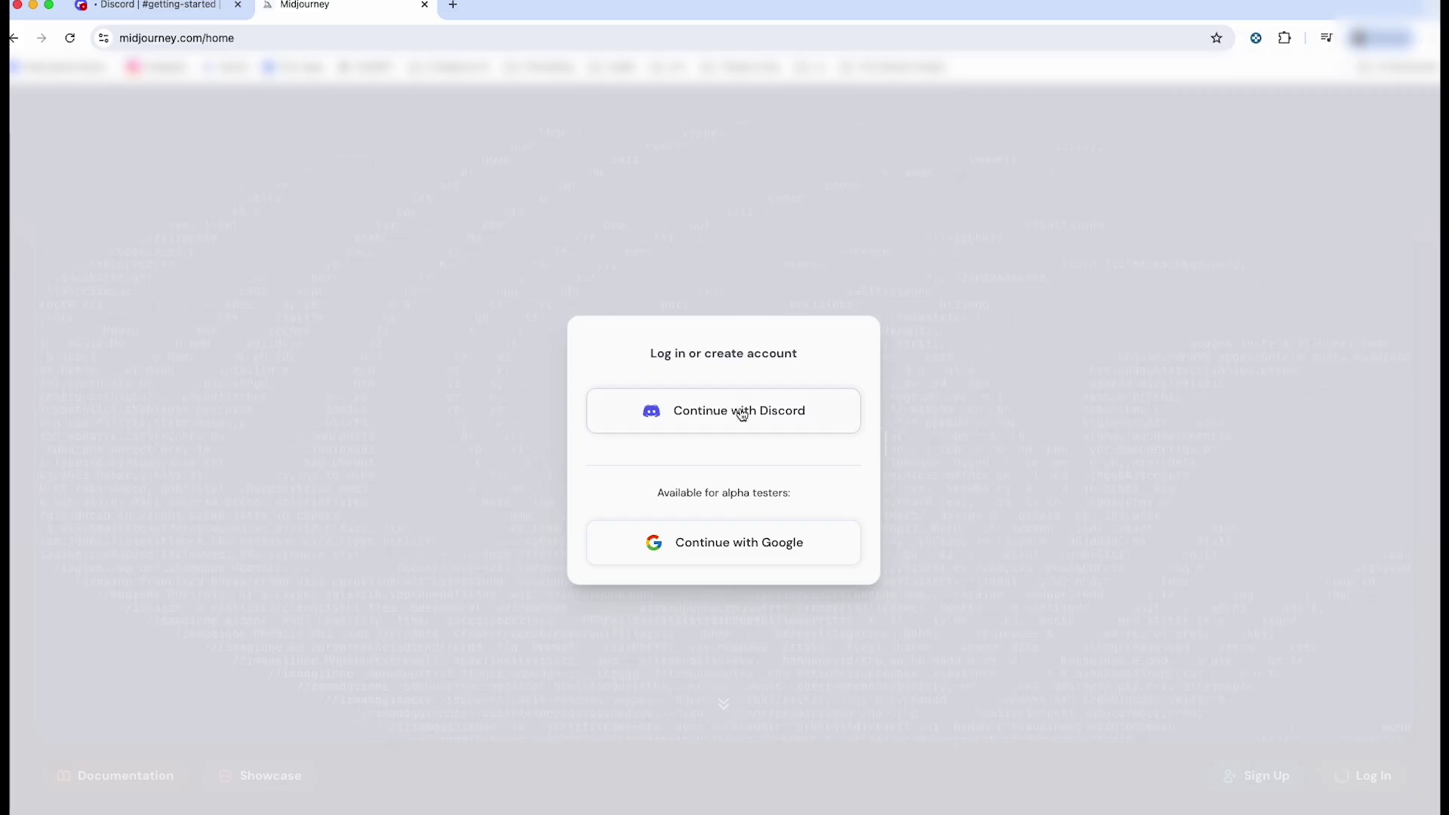
Log in to Midjourney with the Discord account and authorize the Midjourney Bot's access.
left_click(741, 413)
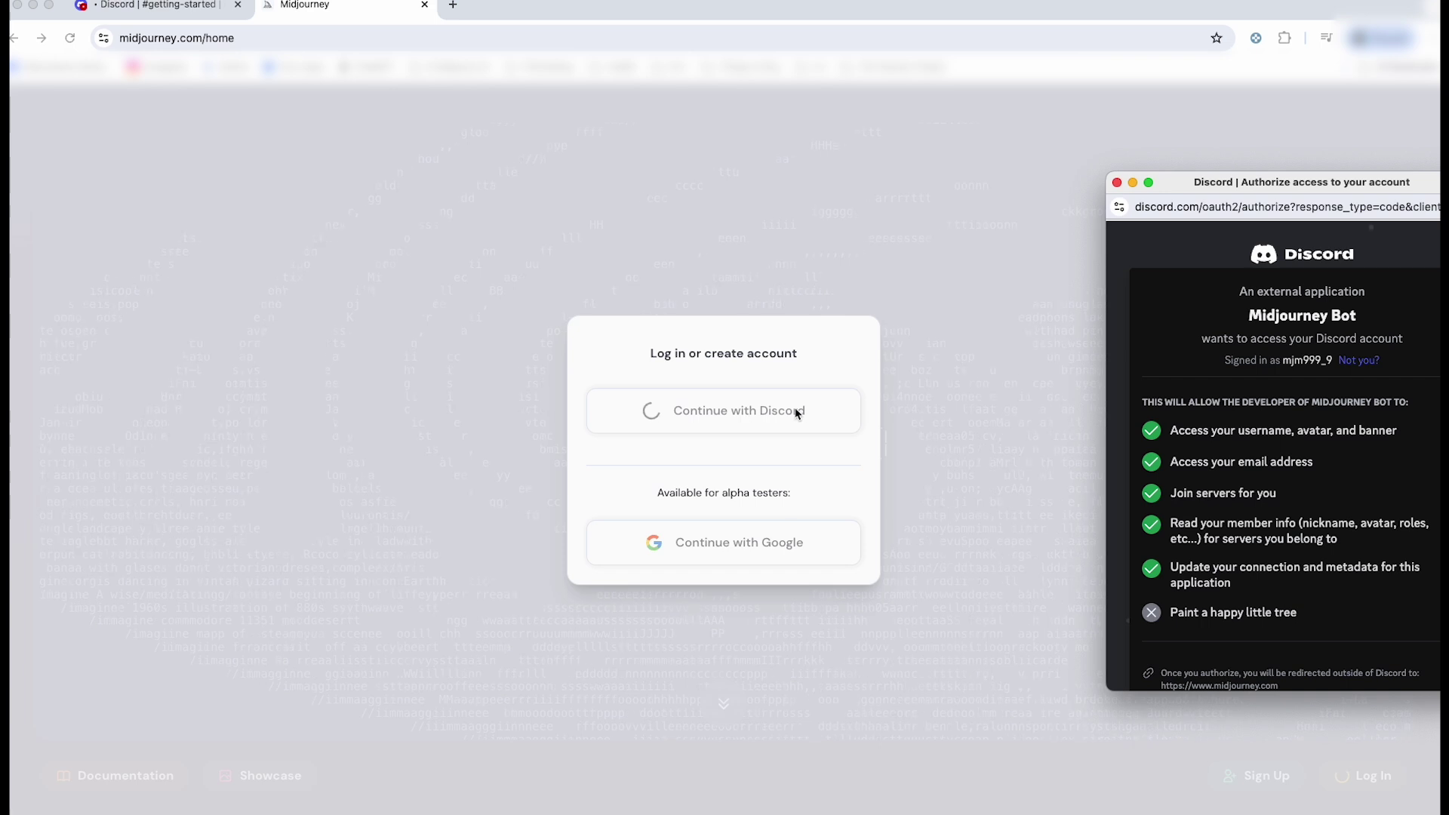
left_click_drag(1177, 183, 987, 98)
scroll(1139, 459, "down", 2)
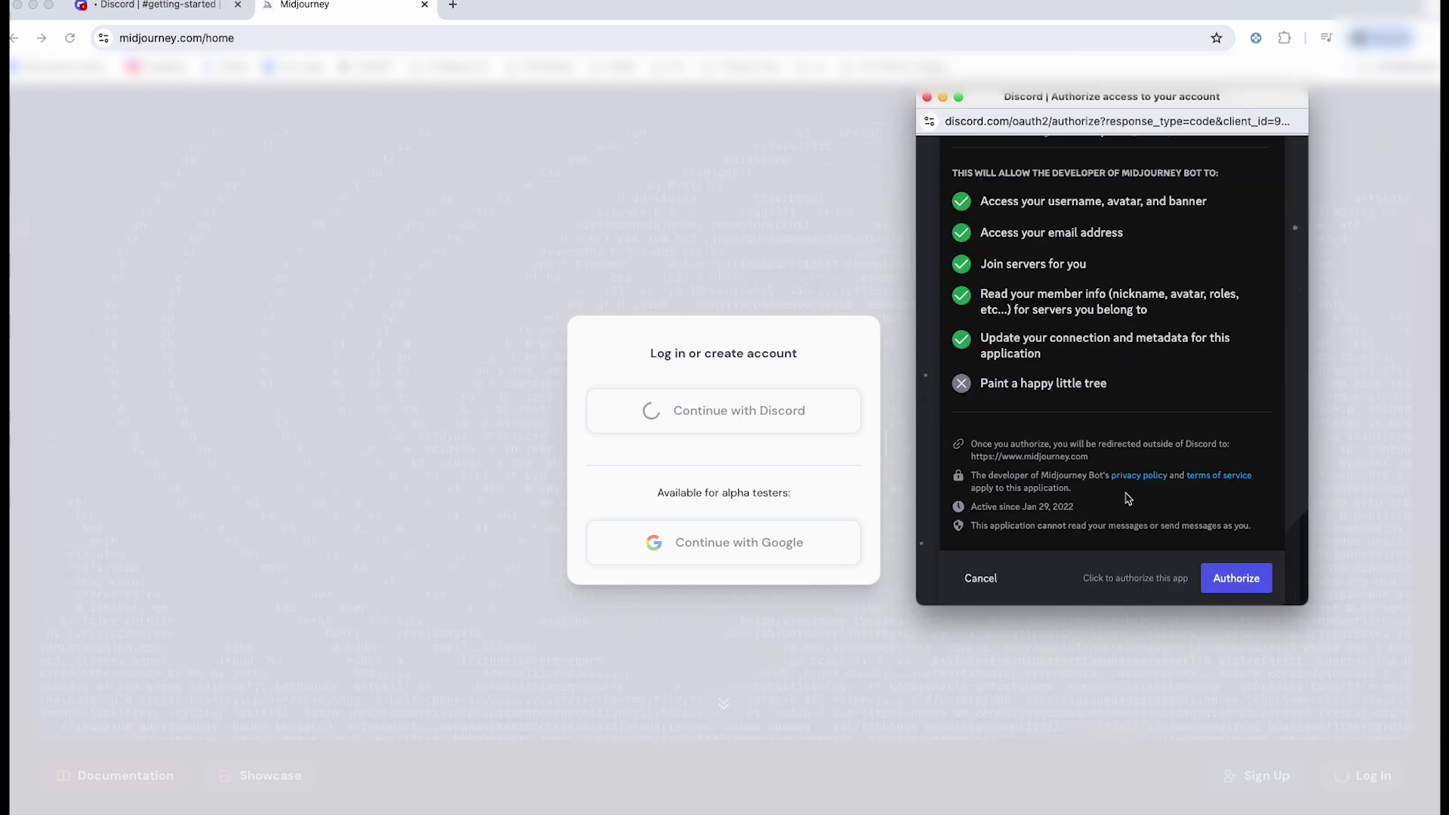
left_click(1237, 579)
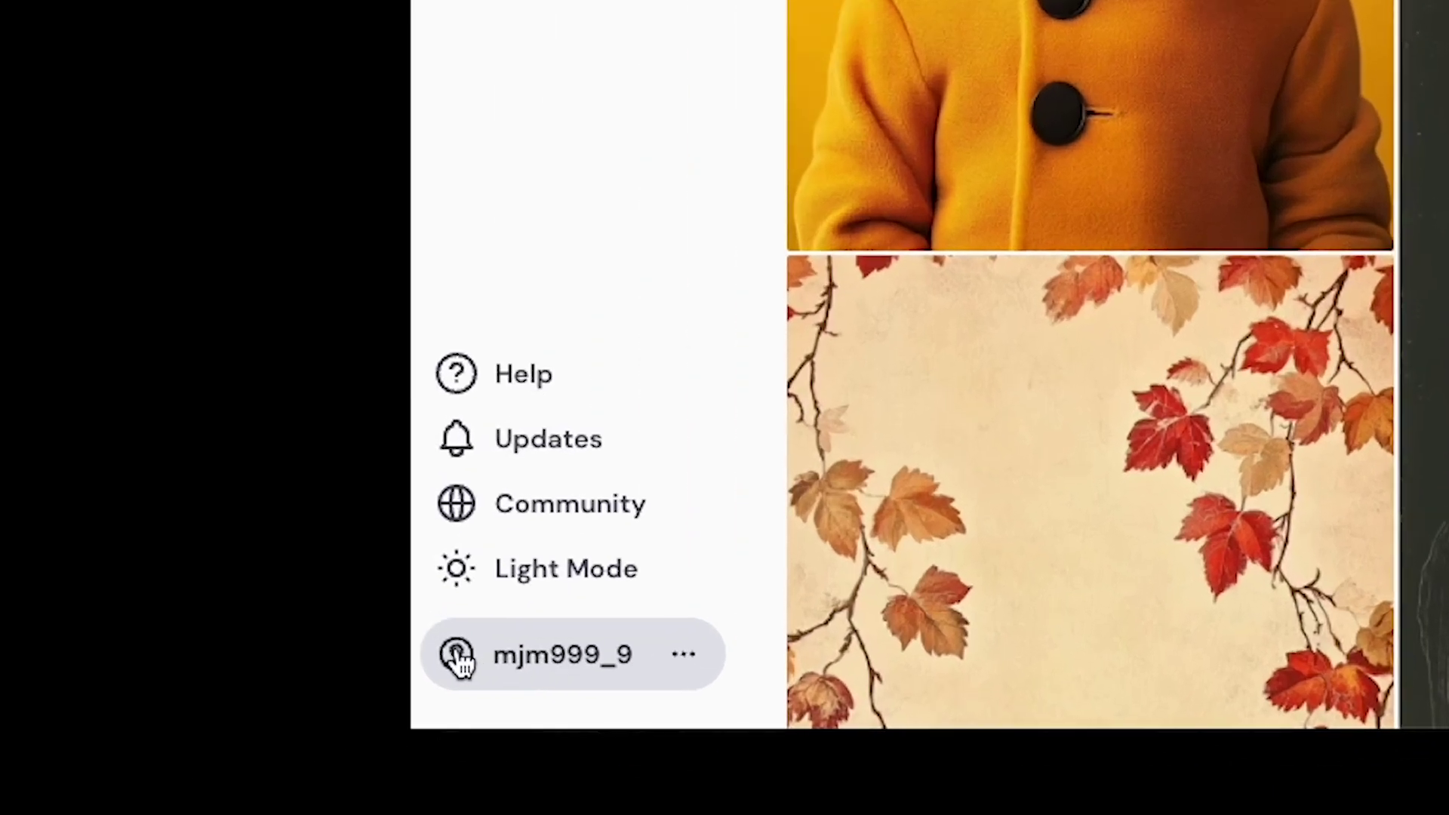
Open Midjourney's subscription management from the account options and show the plans with monthly billing.
left_click(534, 661)
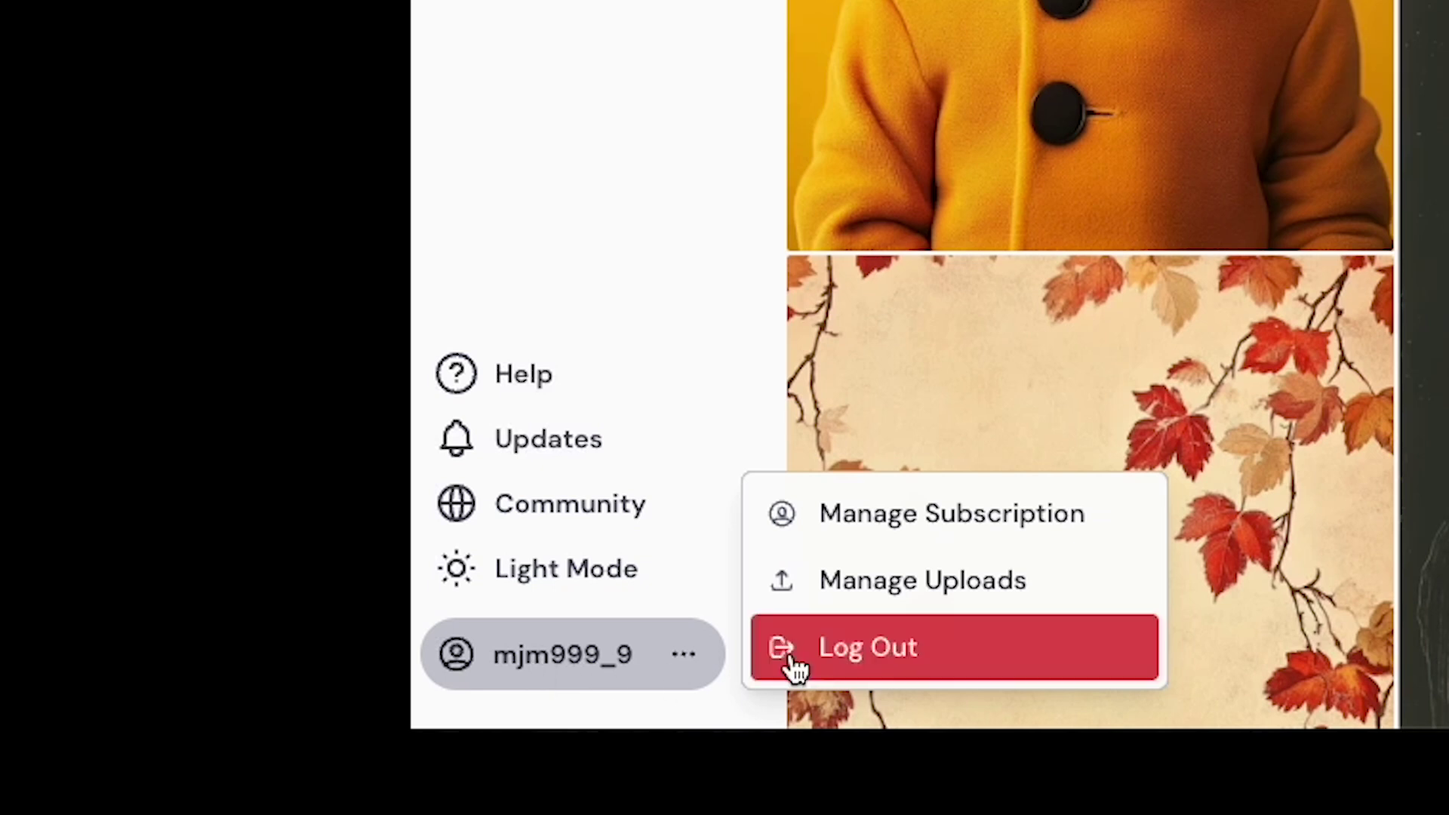
left_click(925, 519)
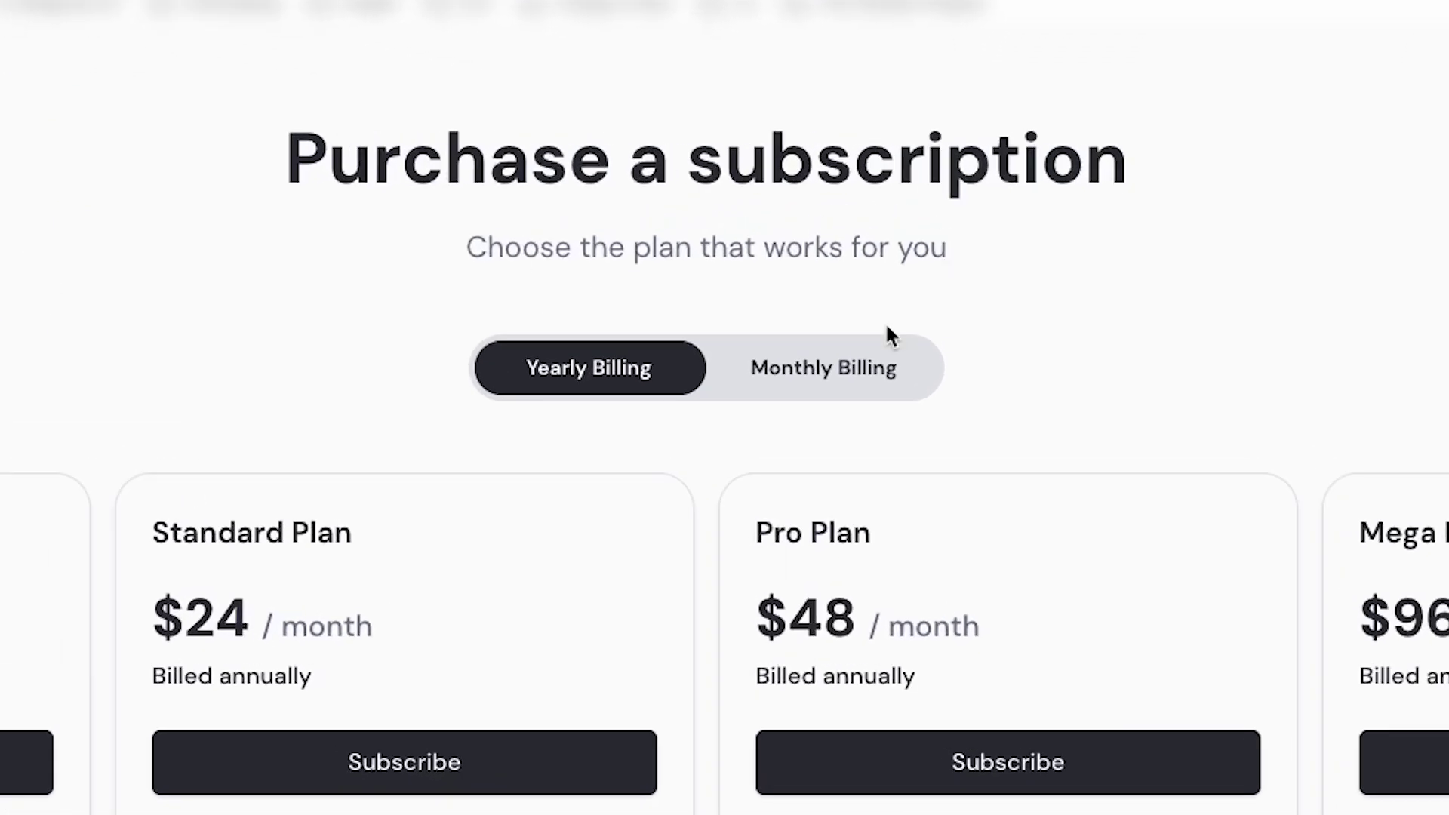
left_click(848, 367)
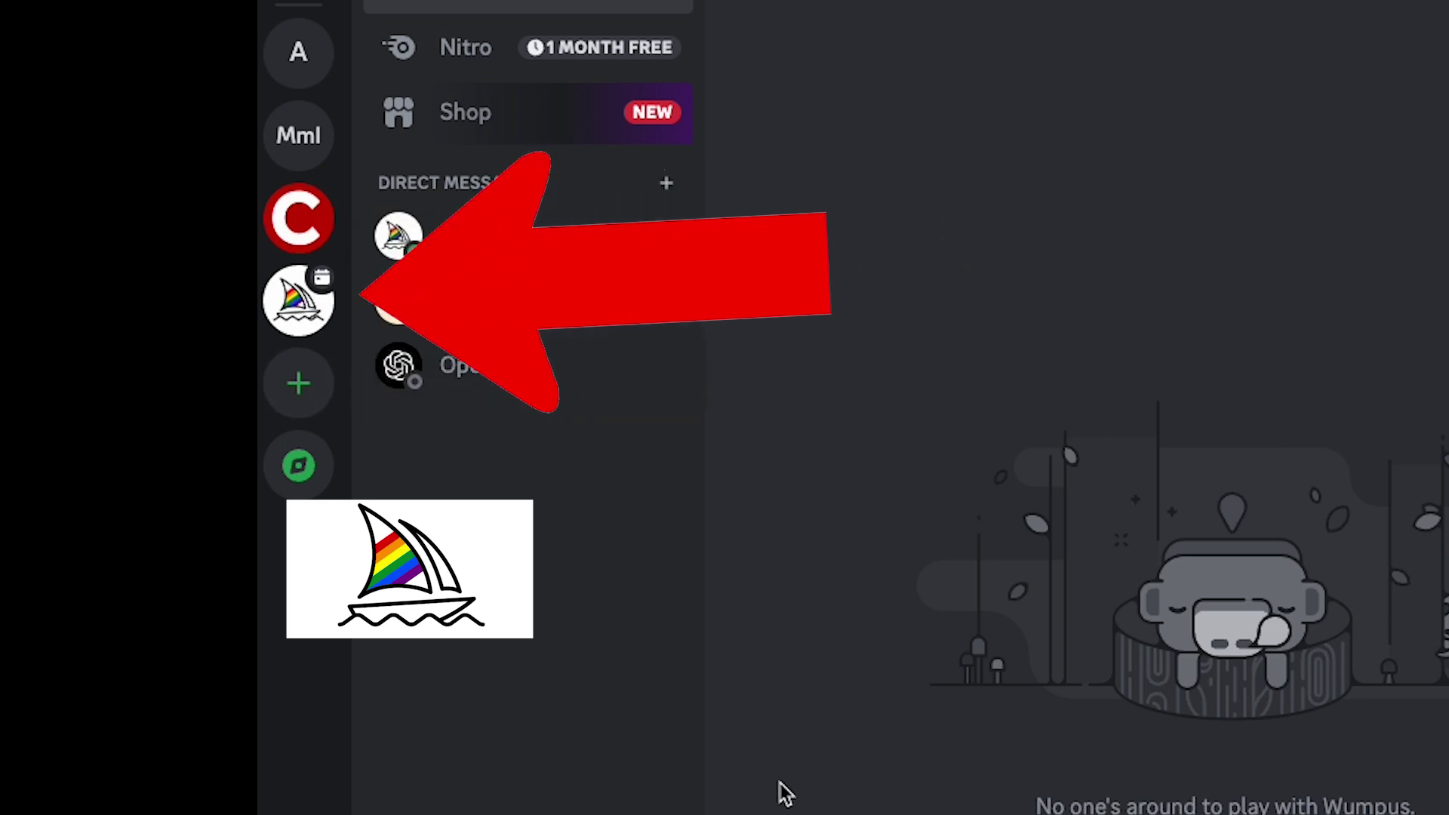
In Discord, open the official Midjourney server and examine the prompts and generated images in the general-1 channel.
left_click(298, 300)
scroll(645, 543, "down", 10)
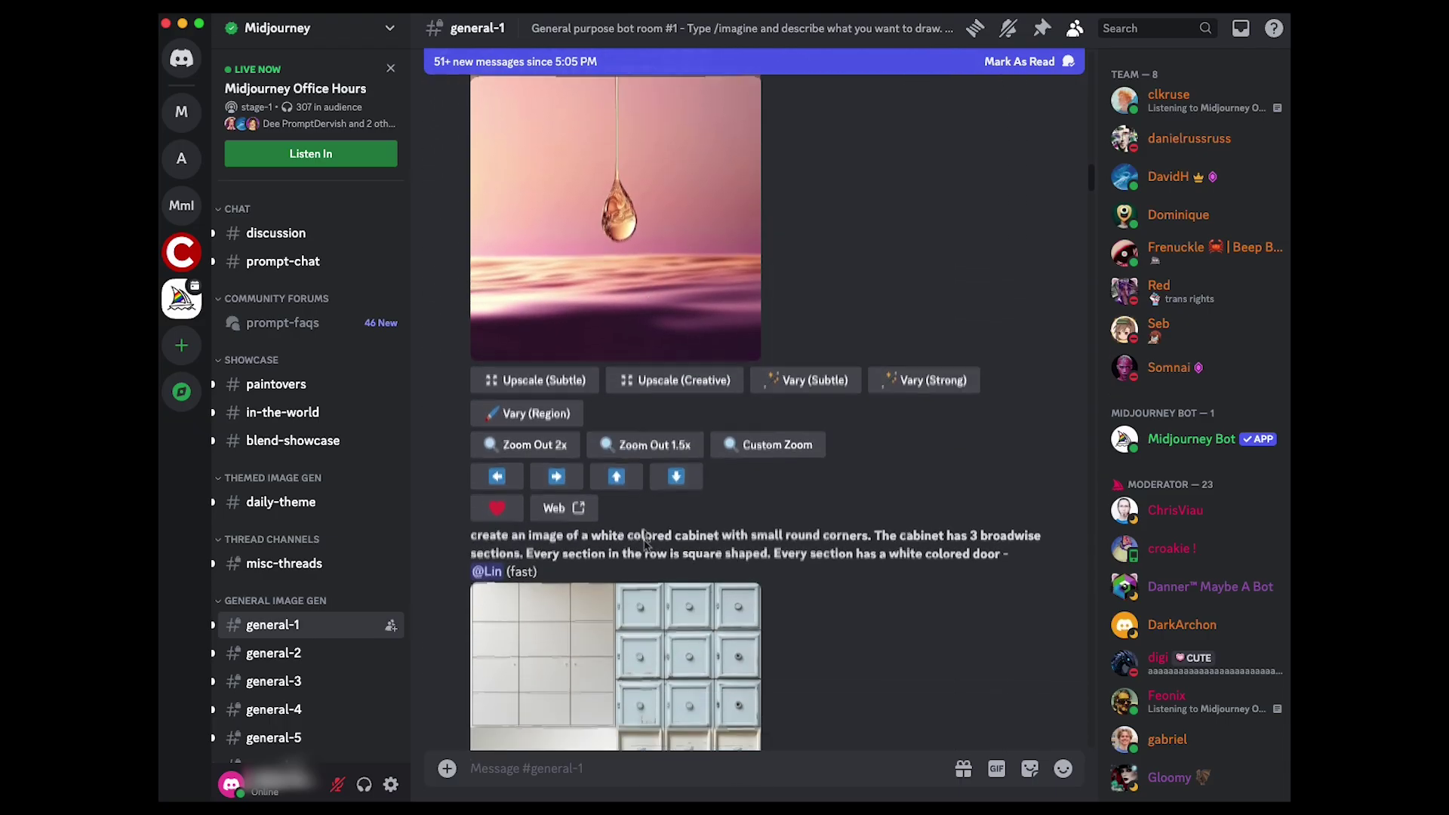
scroll(646, 543, "down", 12)
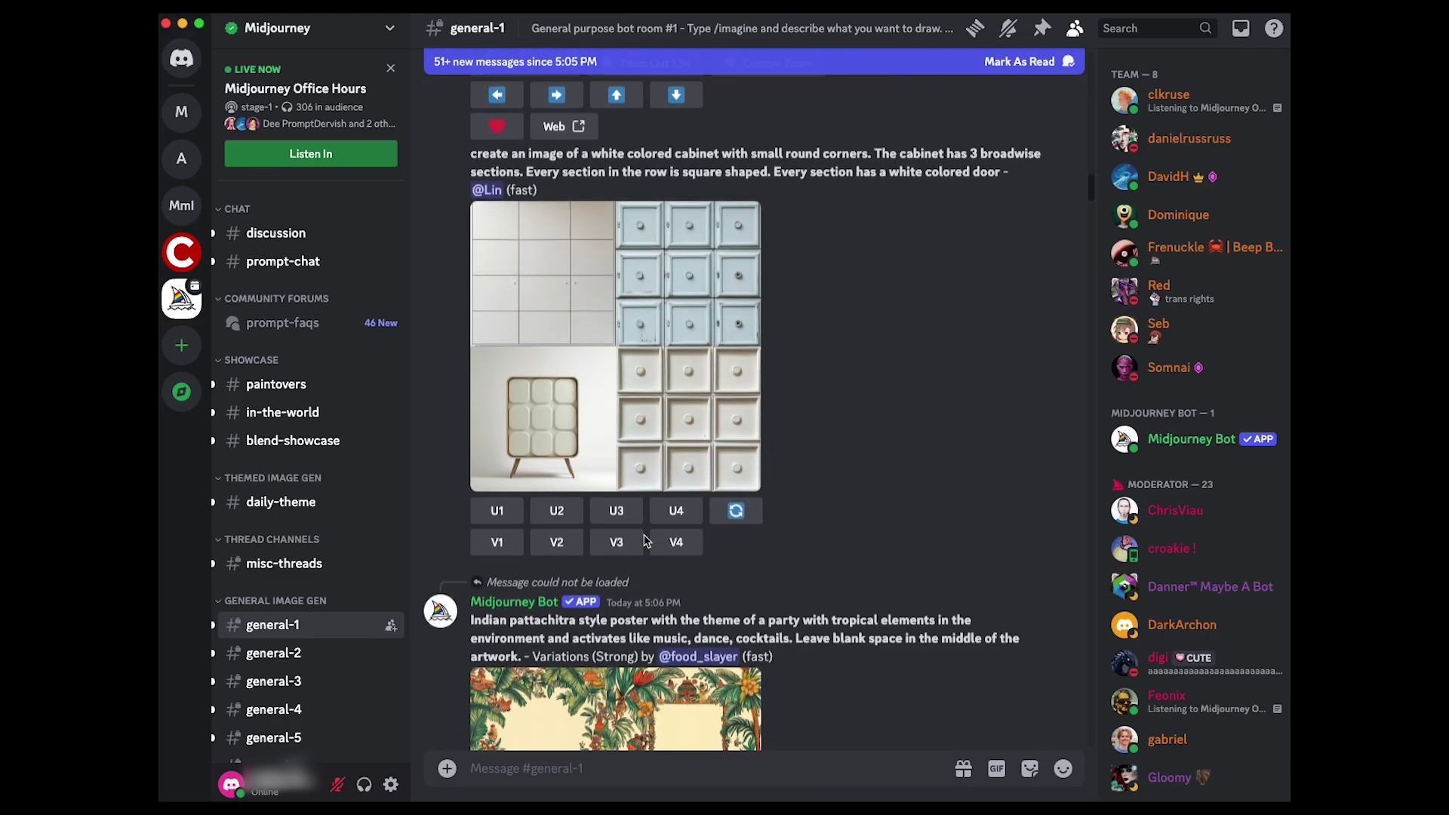
scroll(646, 542, "down", 10)
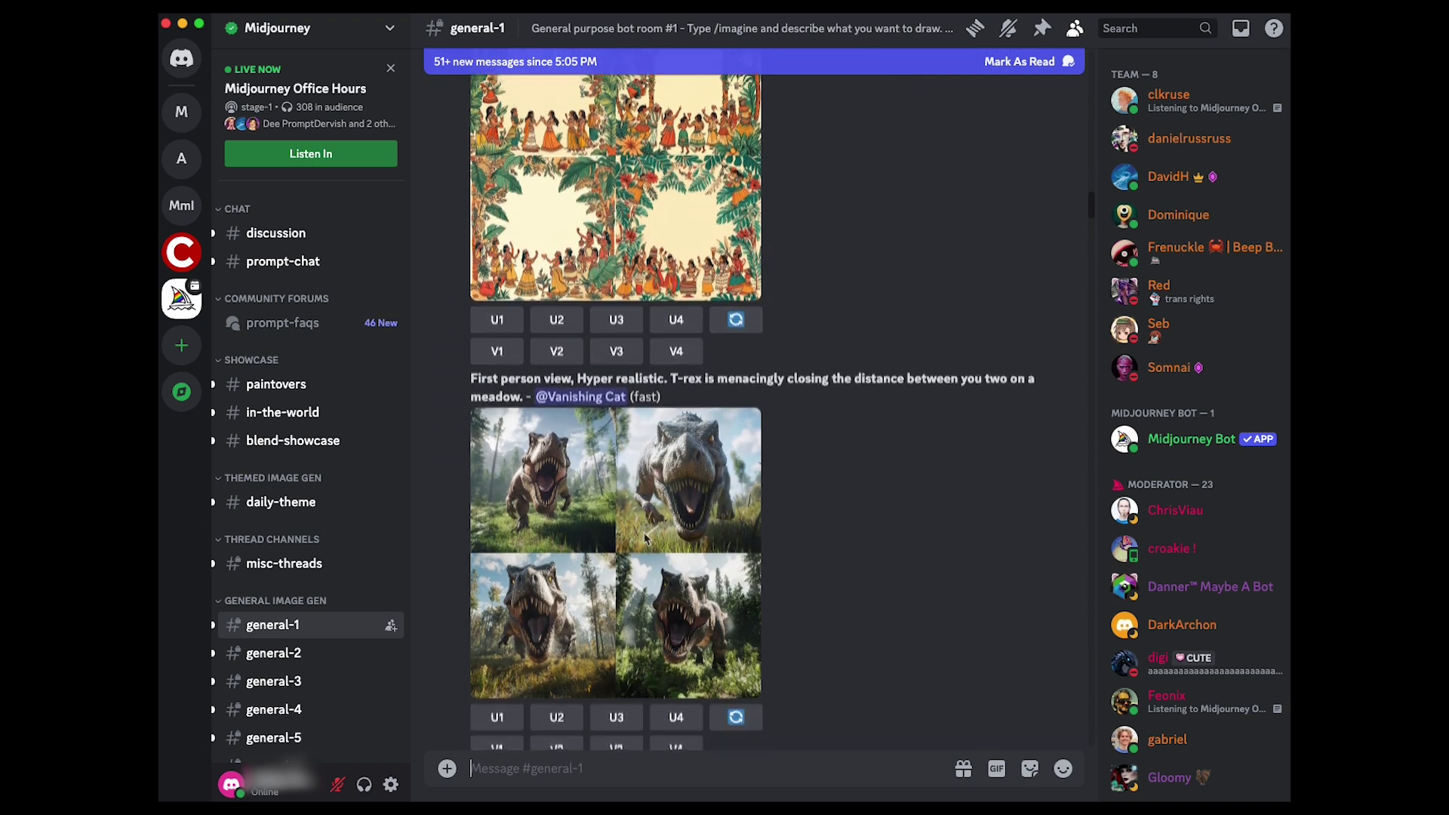
scroll(645, 543, "down", 10)
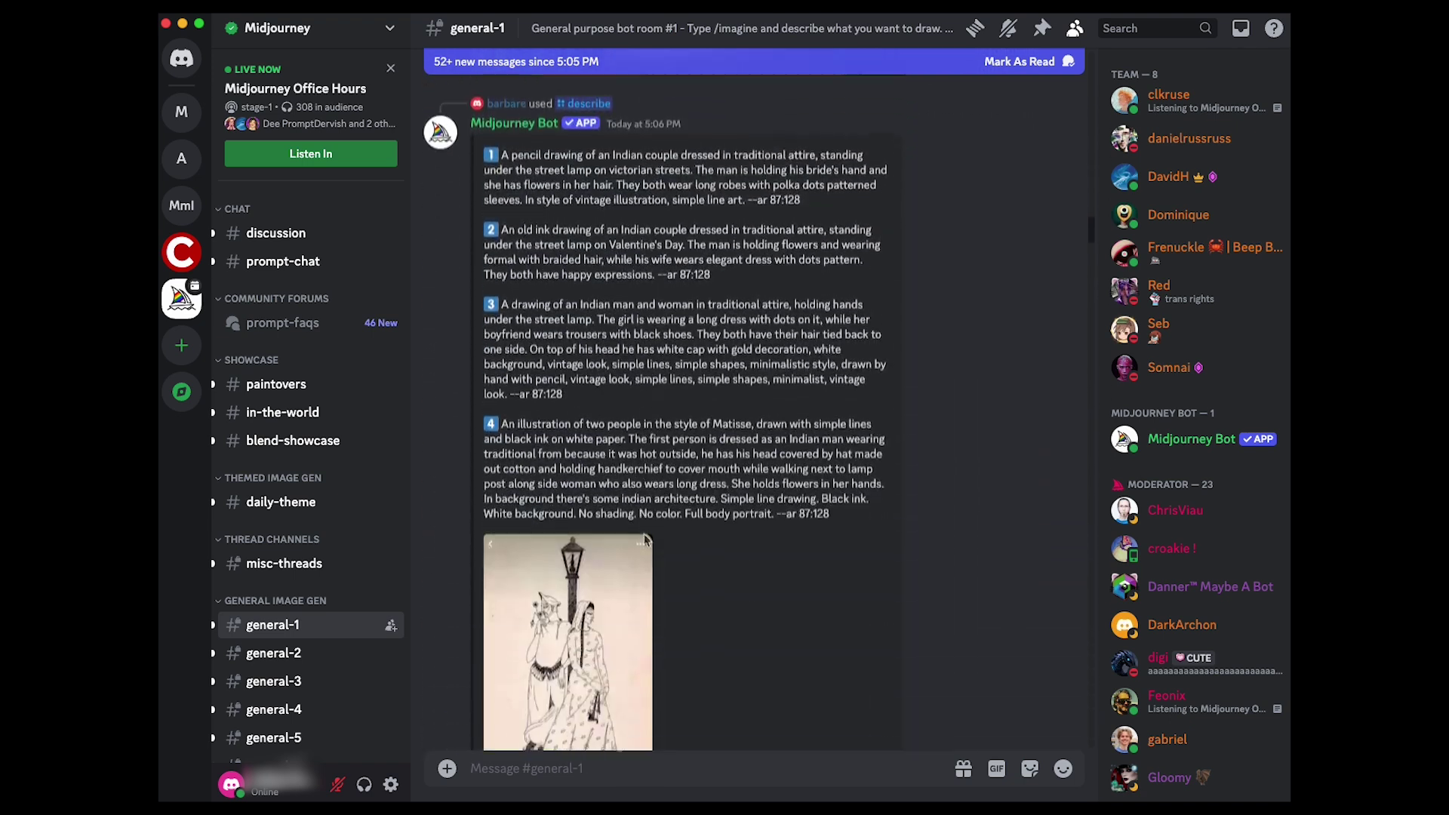
scroll(645, 541, "down", 10)
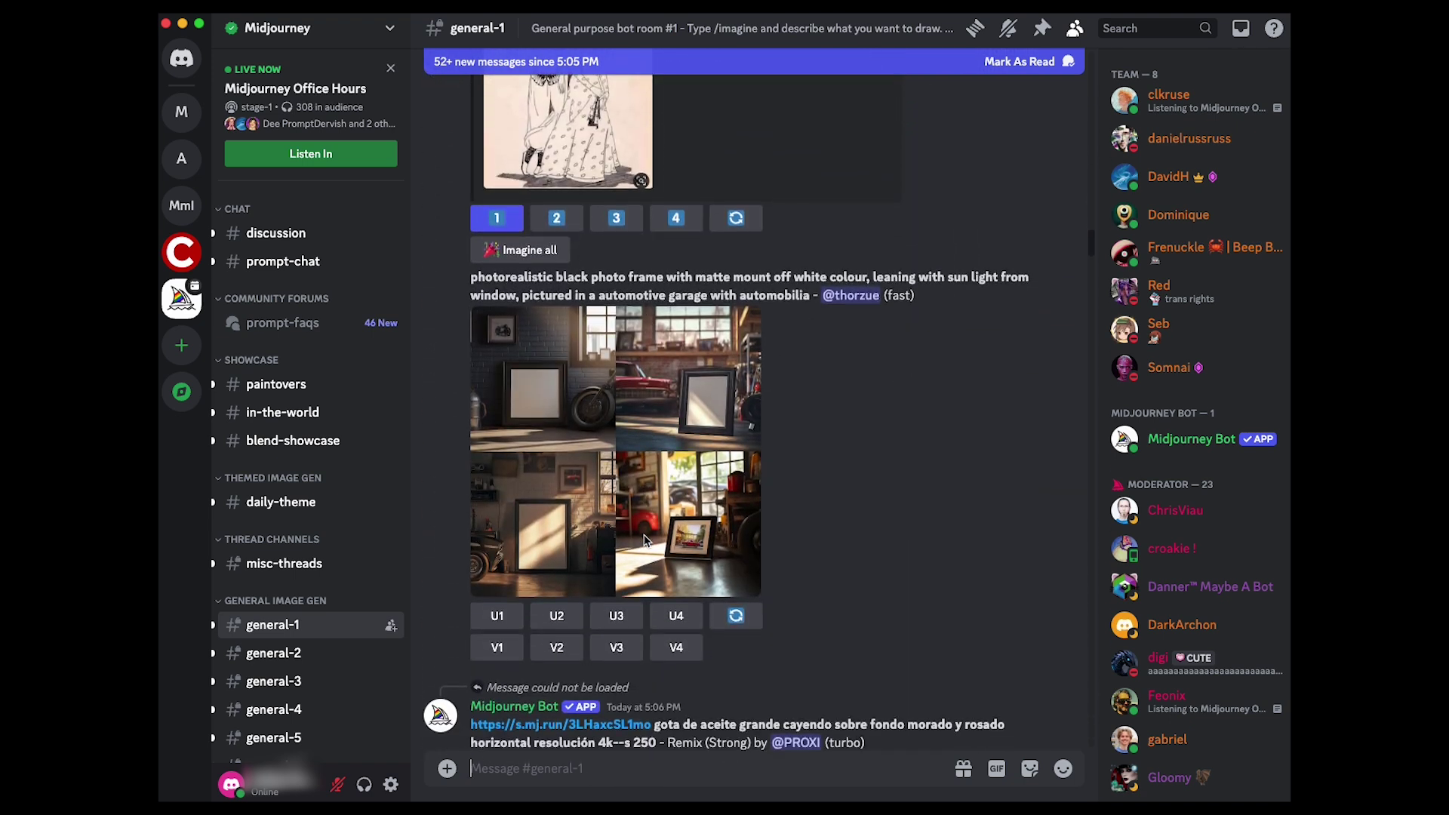
scroll(646, 542, "down", 10)
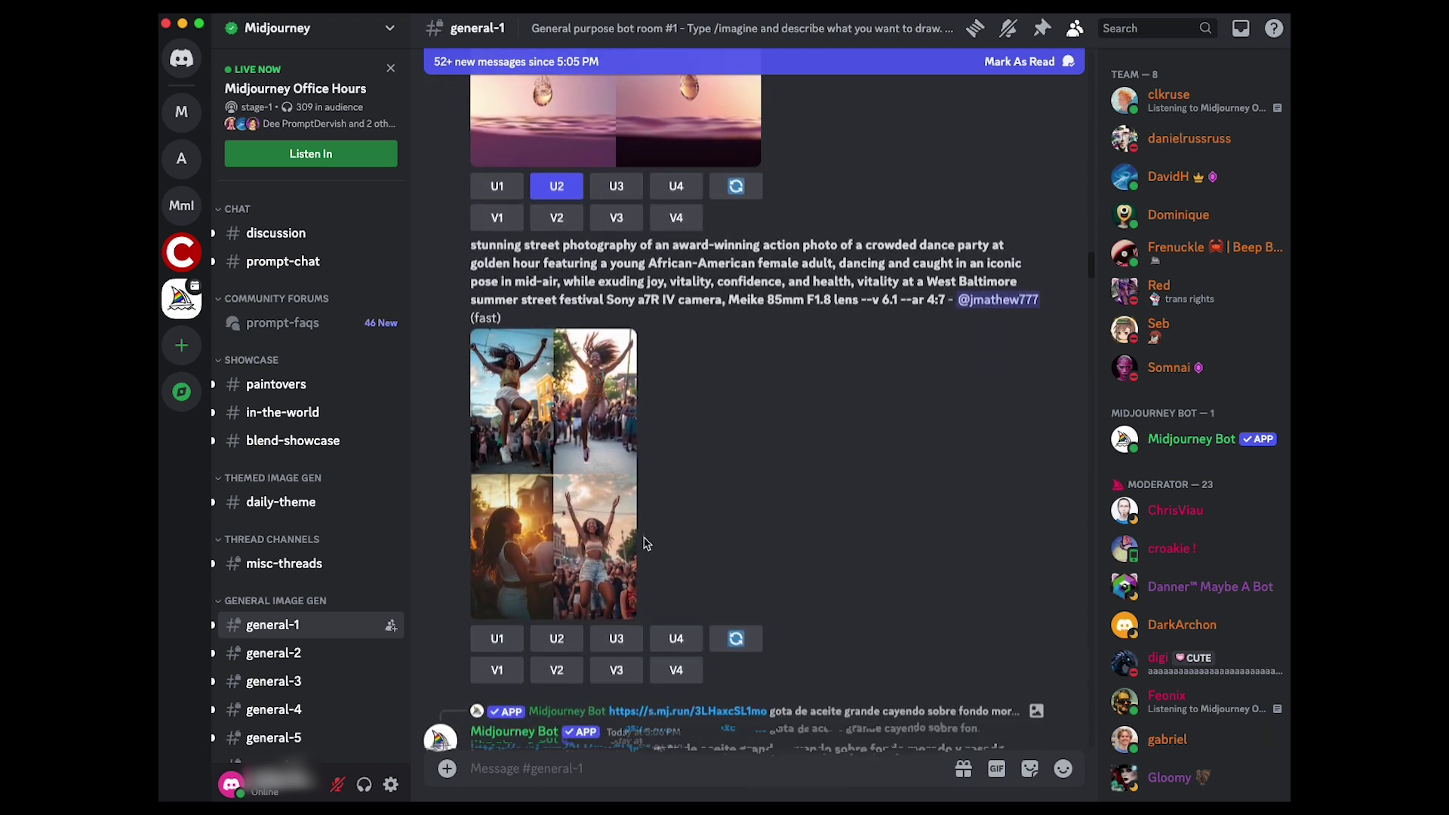
scroll(636, 650, "down", 10)
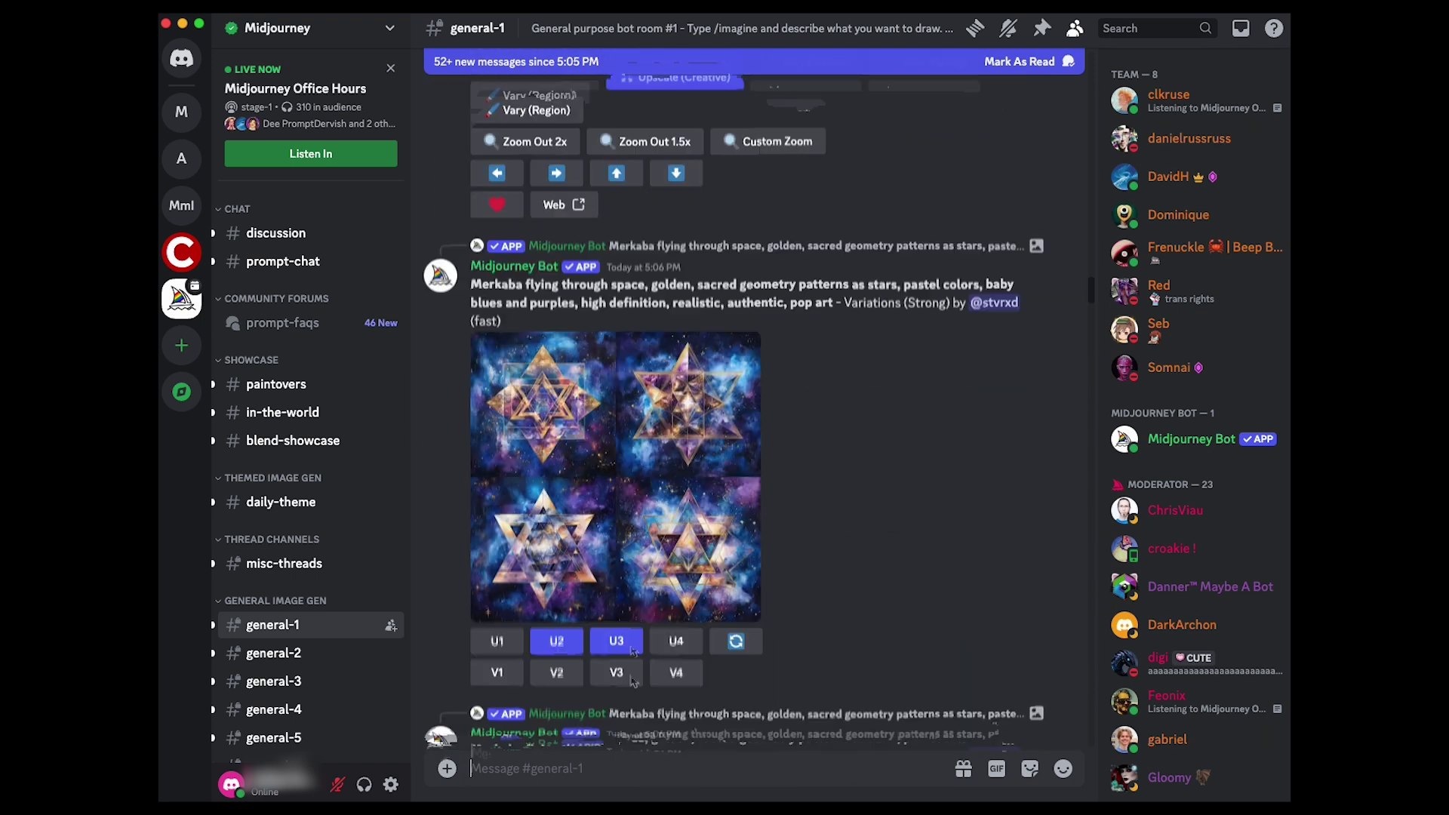
scroll(631, 664, "down", 10)
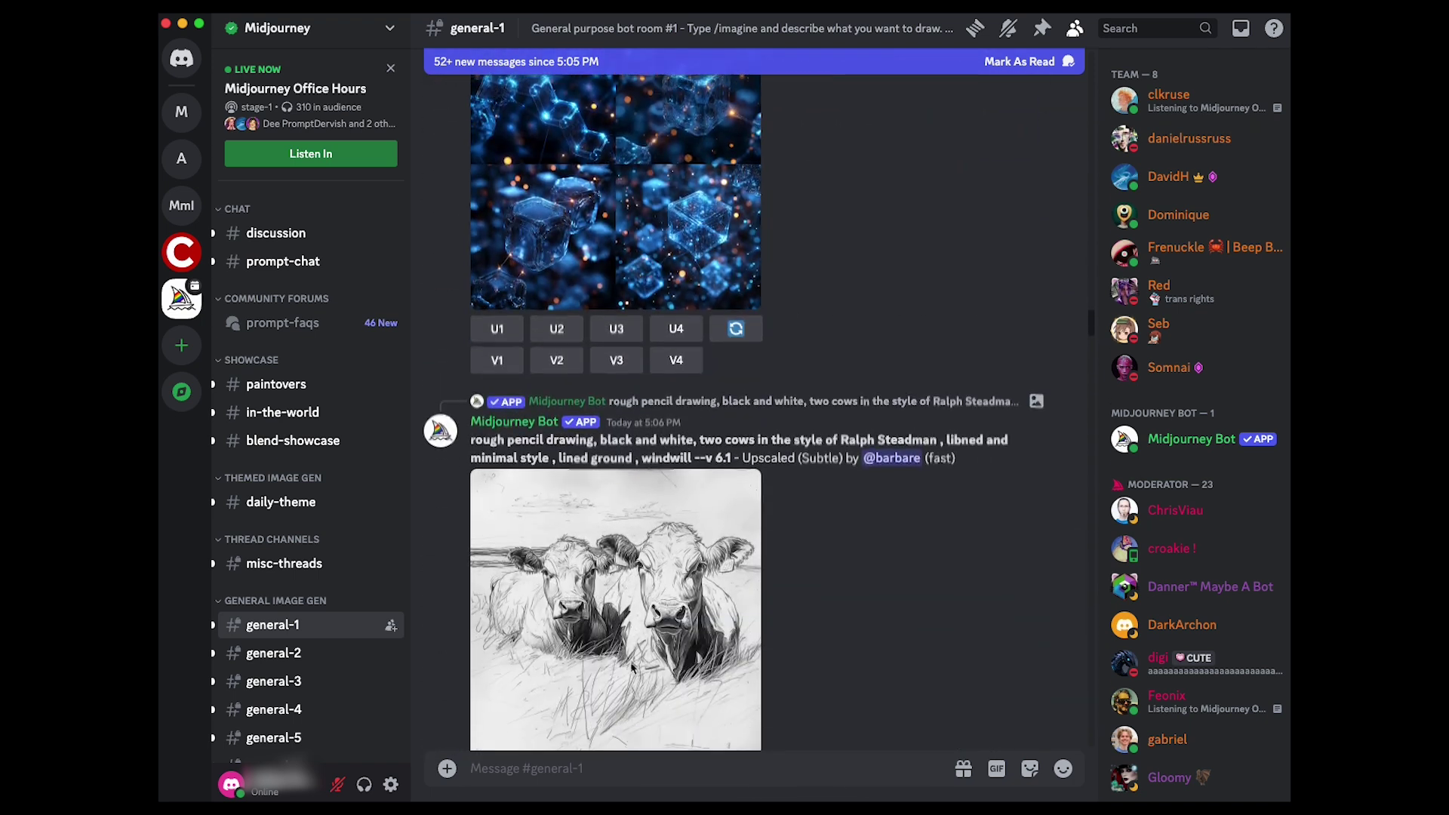
scroll(631, 684, "down", 10)
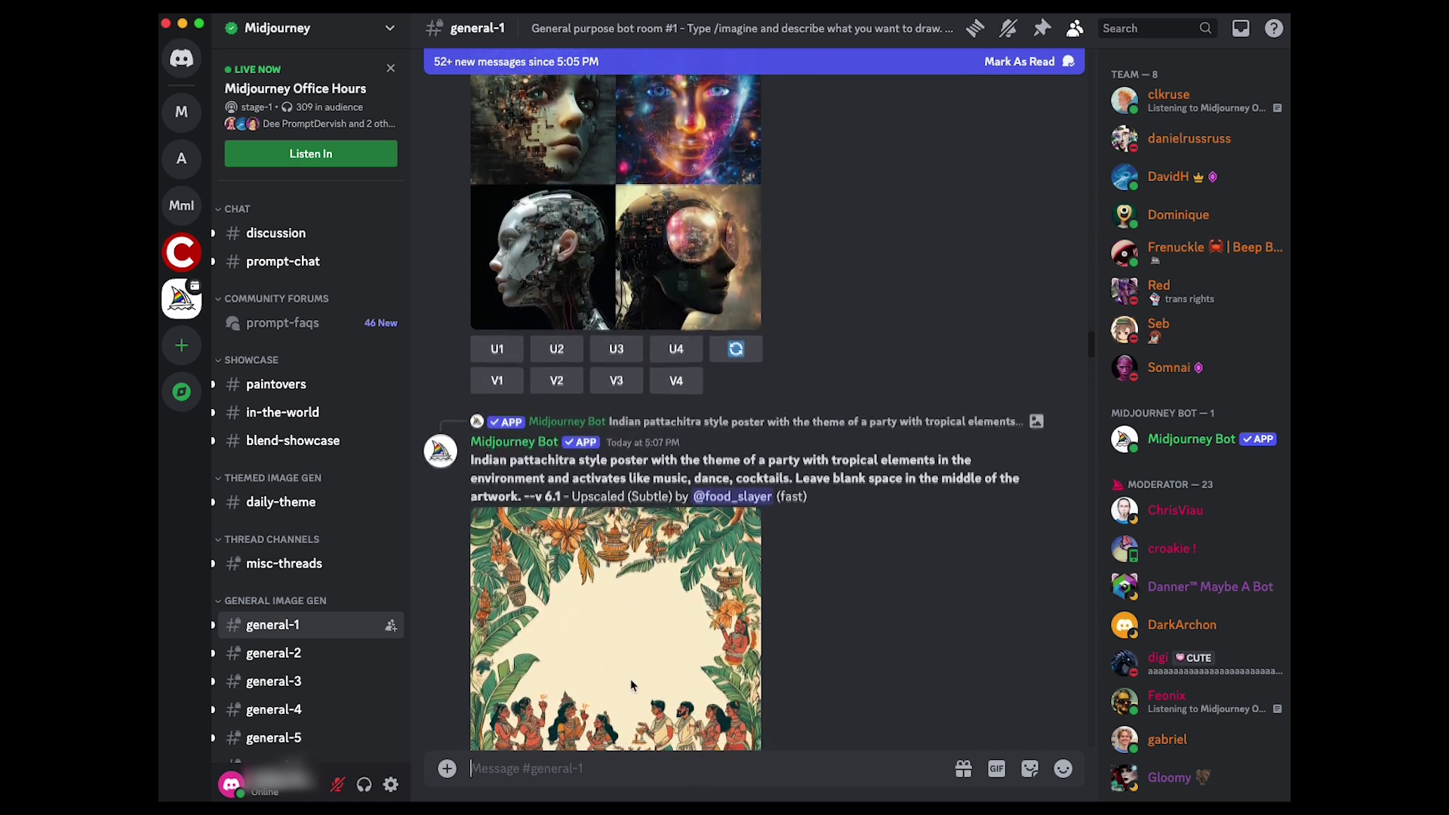
scroll(633, 696, "down", 4)
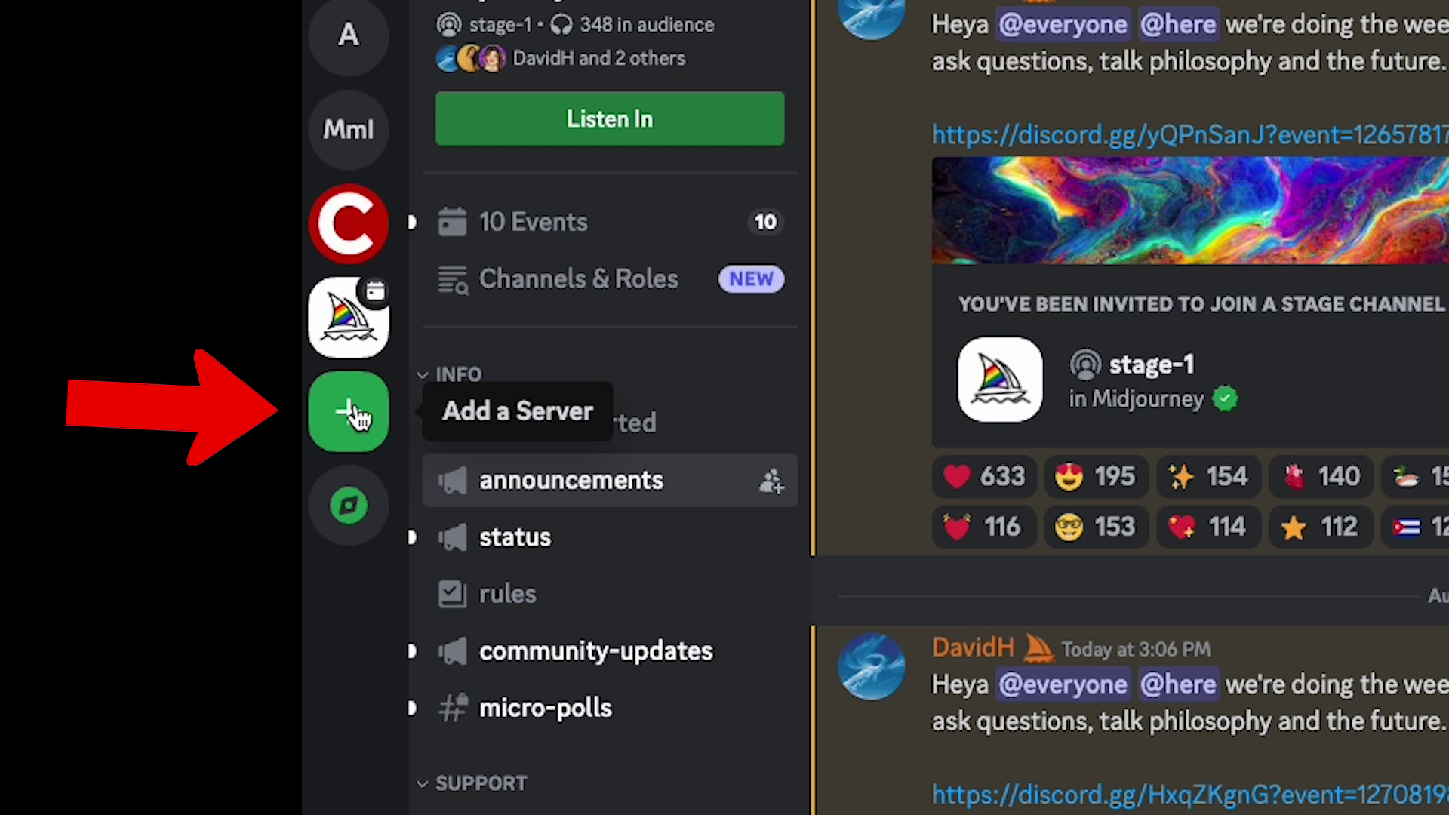
Create an own Discord server for me and my friends, named Midjourney.
left_click(350, 411)
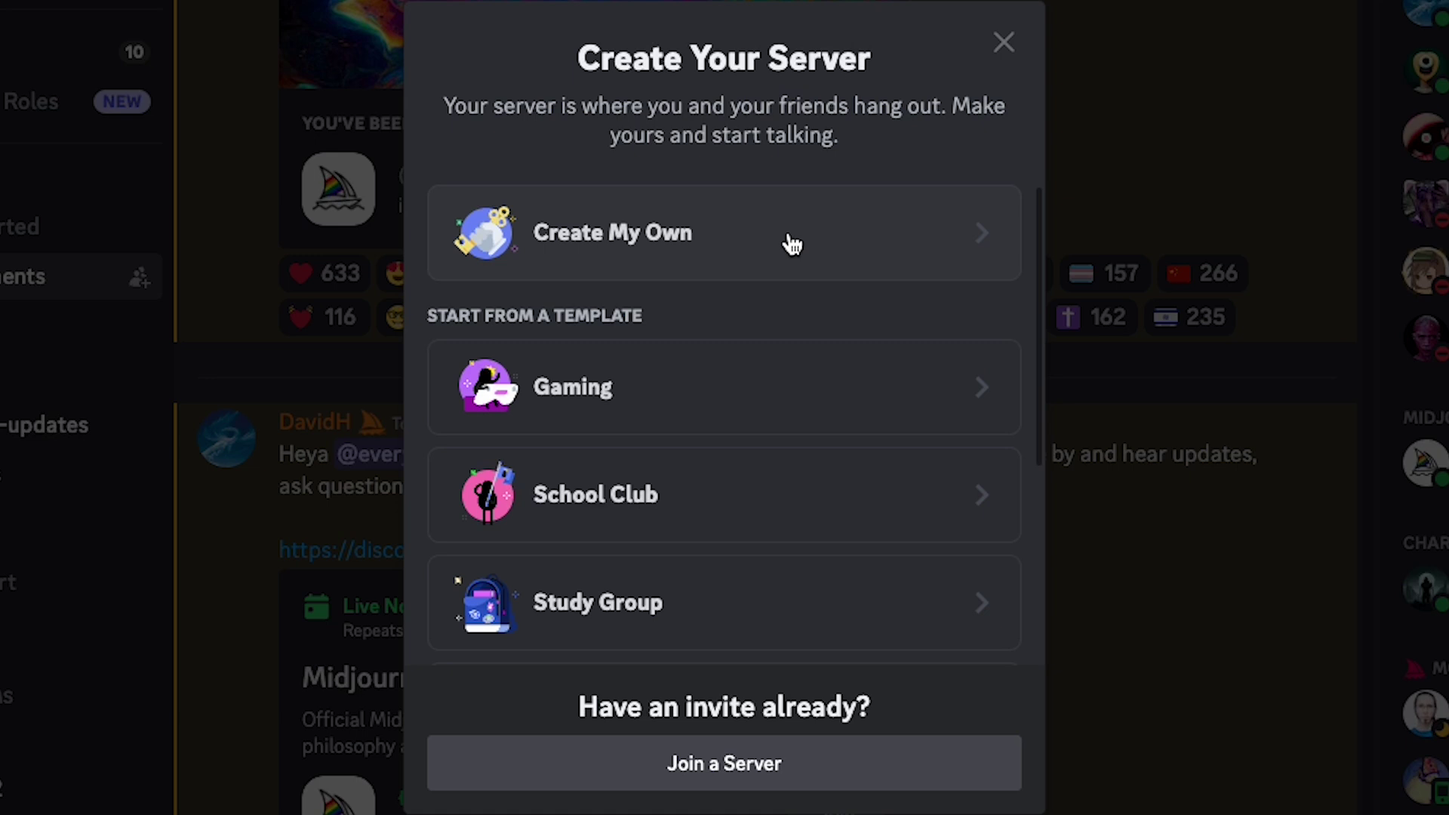
left_click(791, 243)
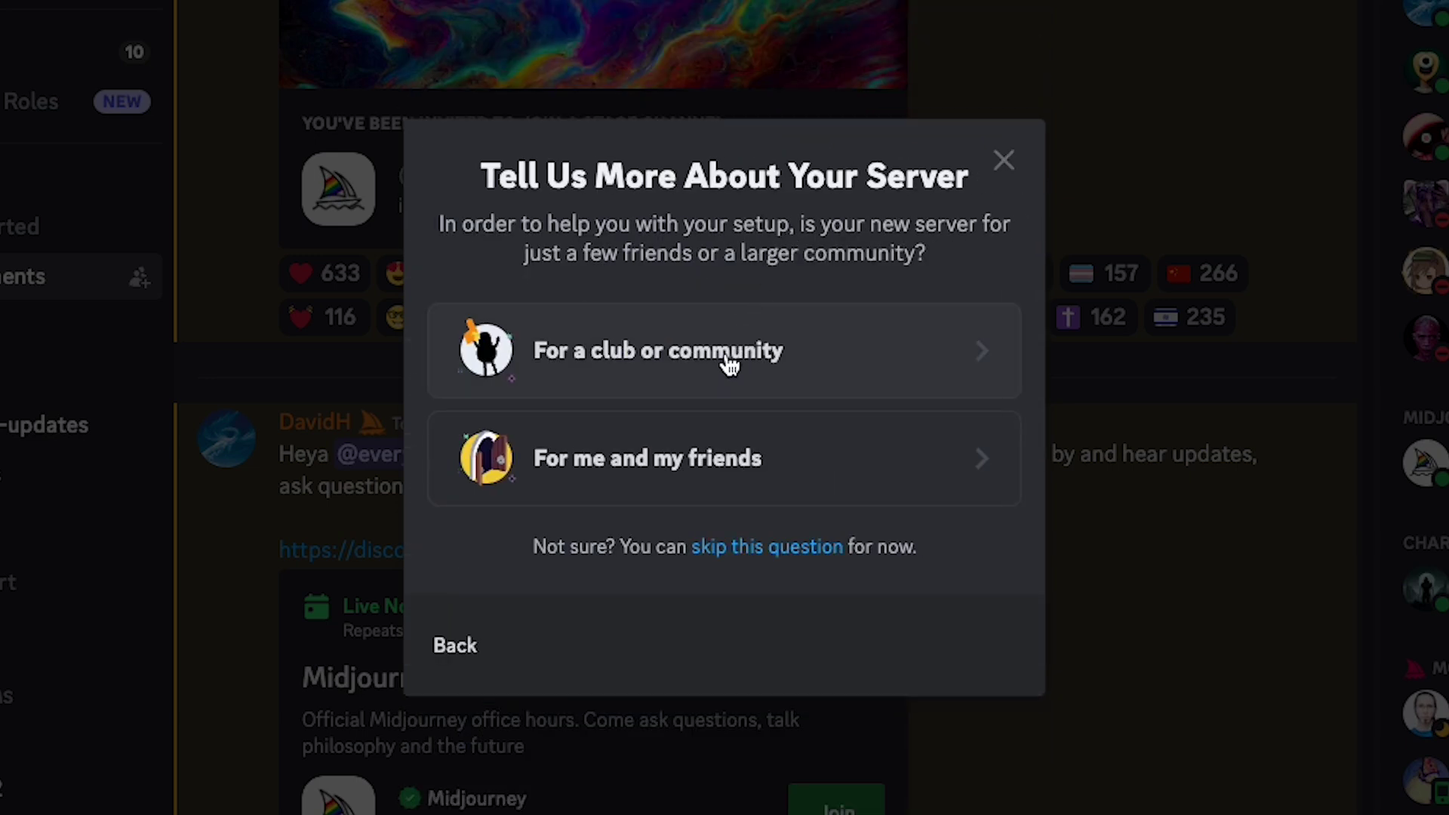
left_click(689, 457)
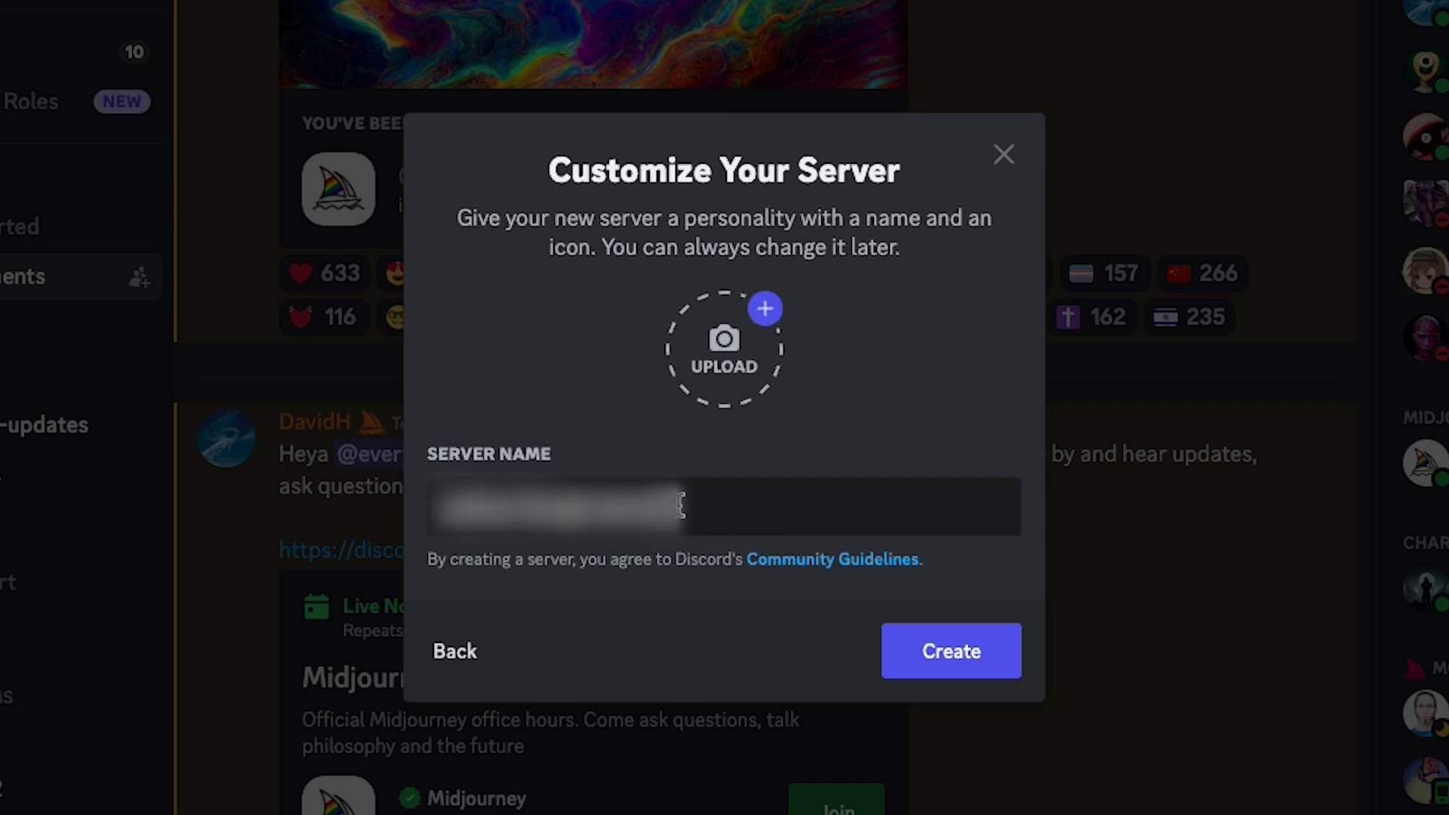
left_click_drag(681, 505, 382, 518)
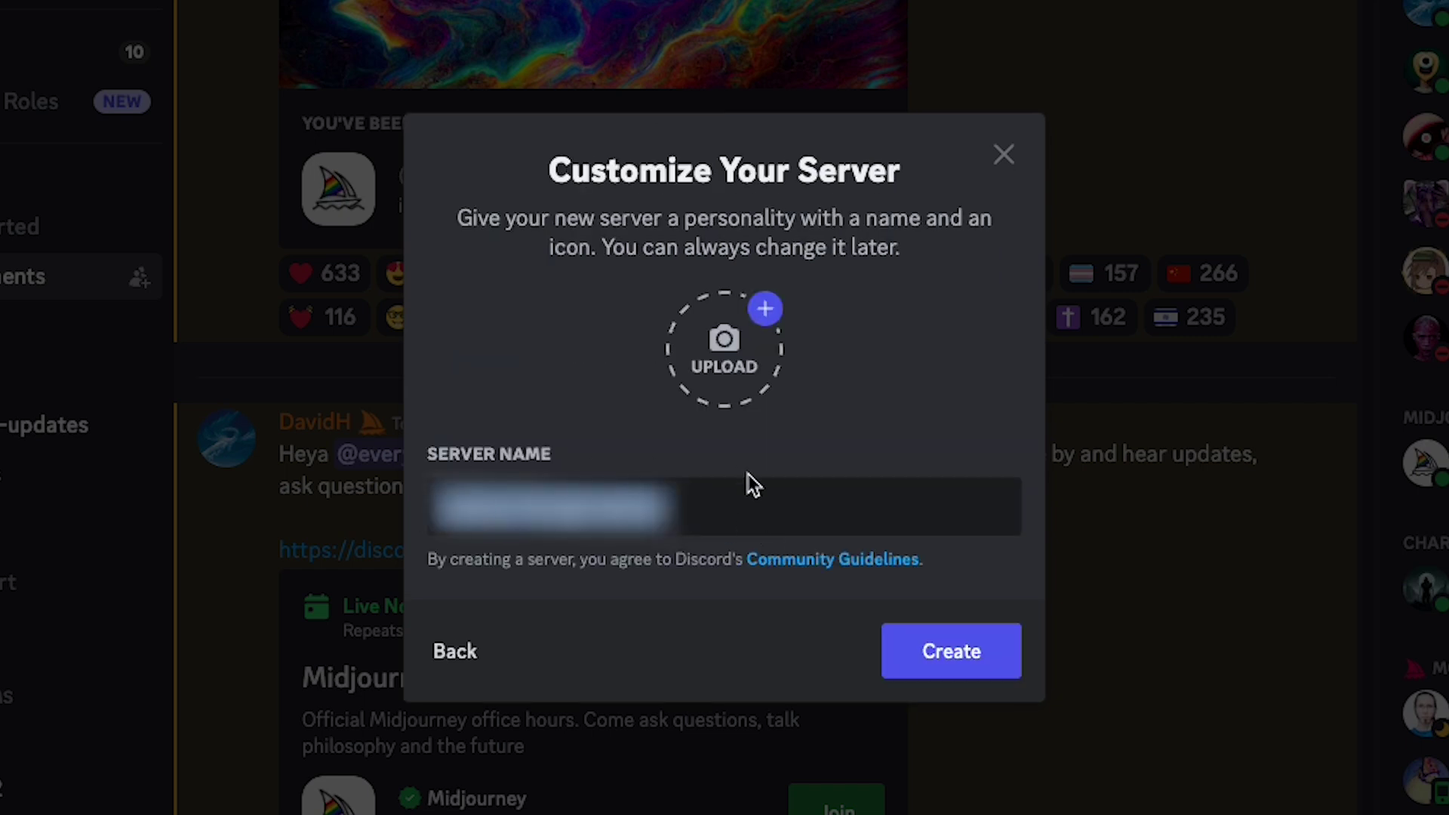
type("Midjourney")
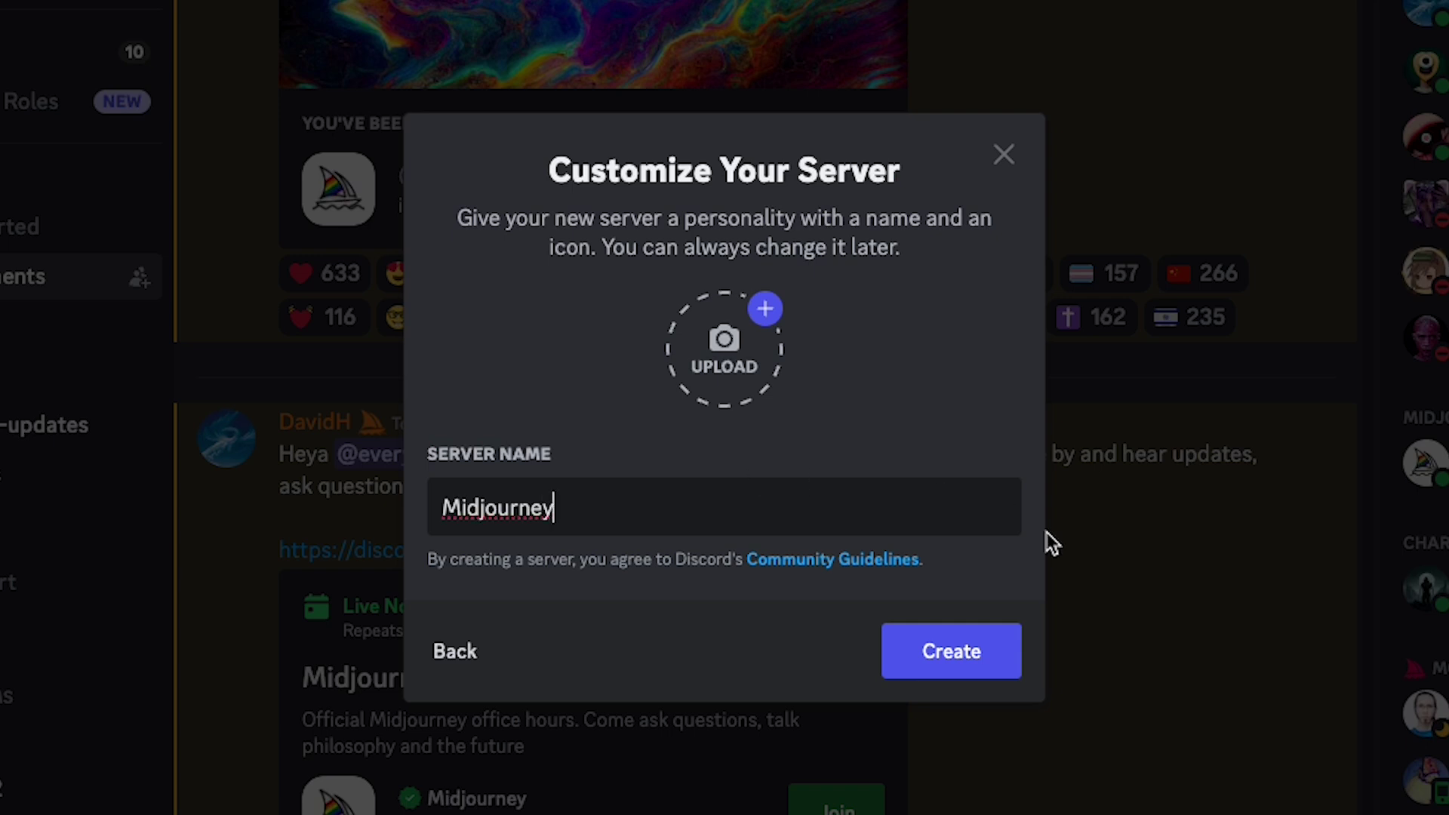
left_click(971, 651)
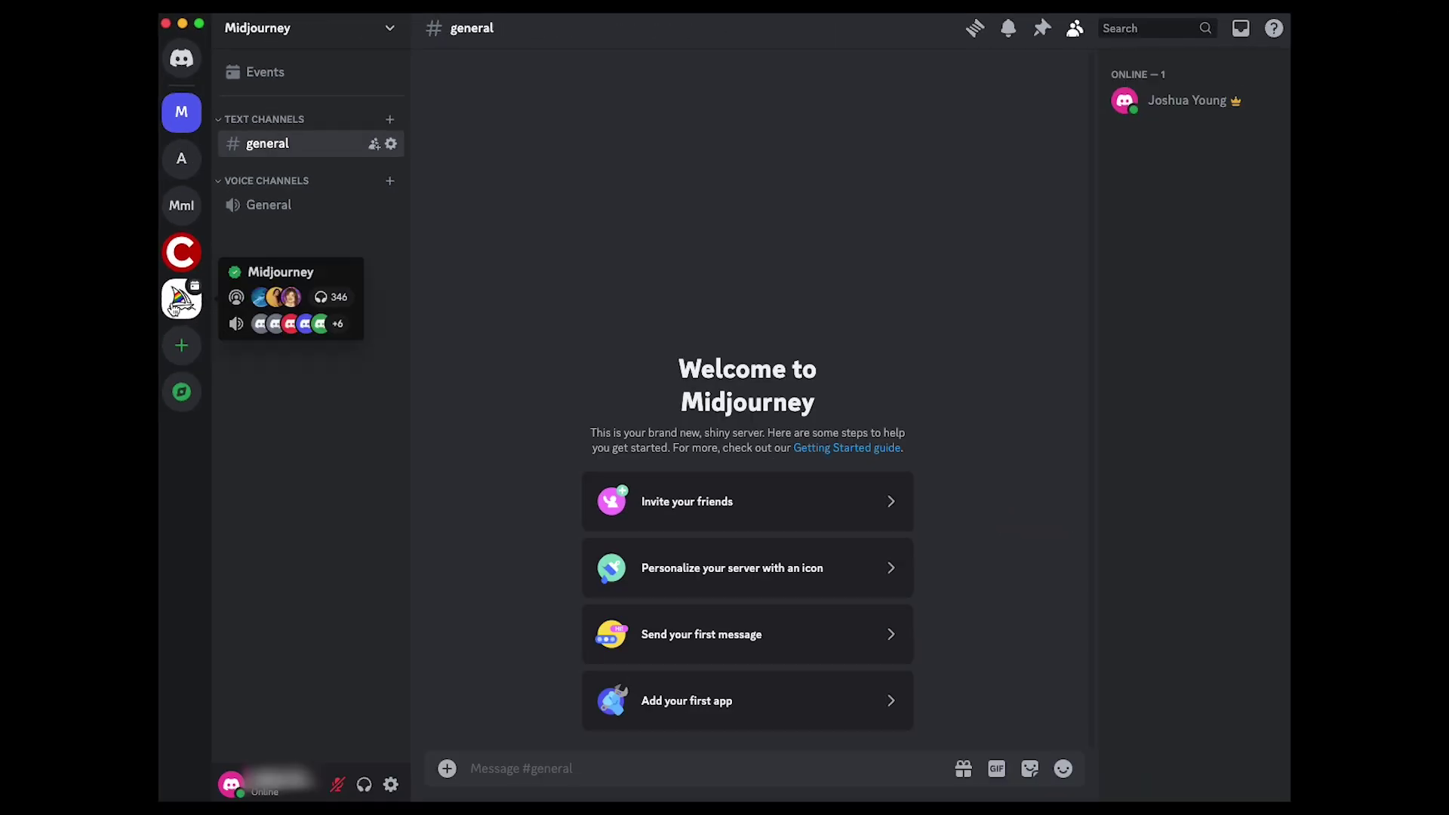
left_click(173, 309)
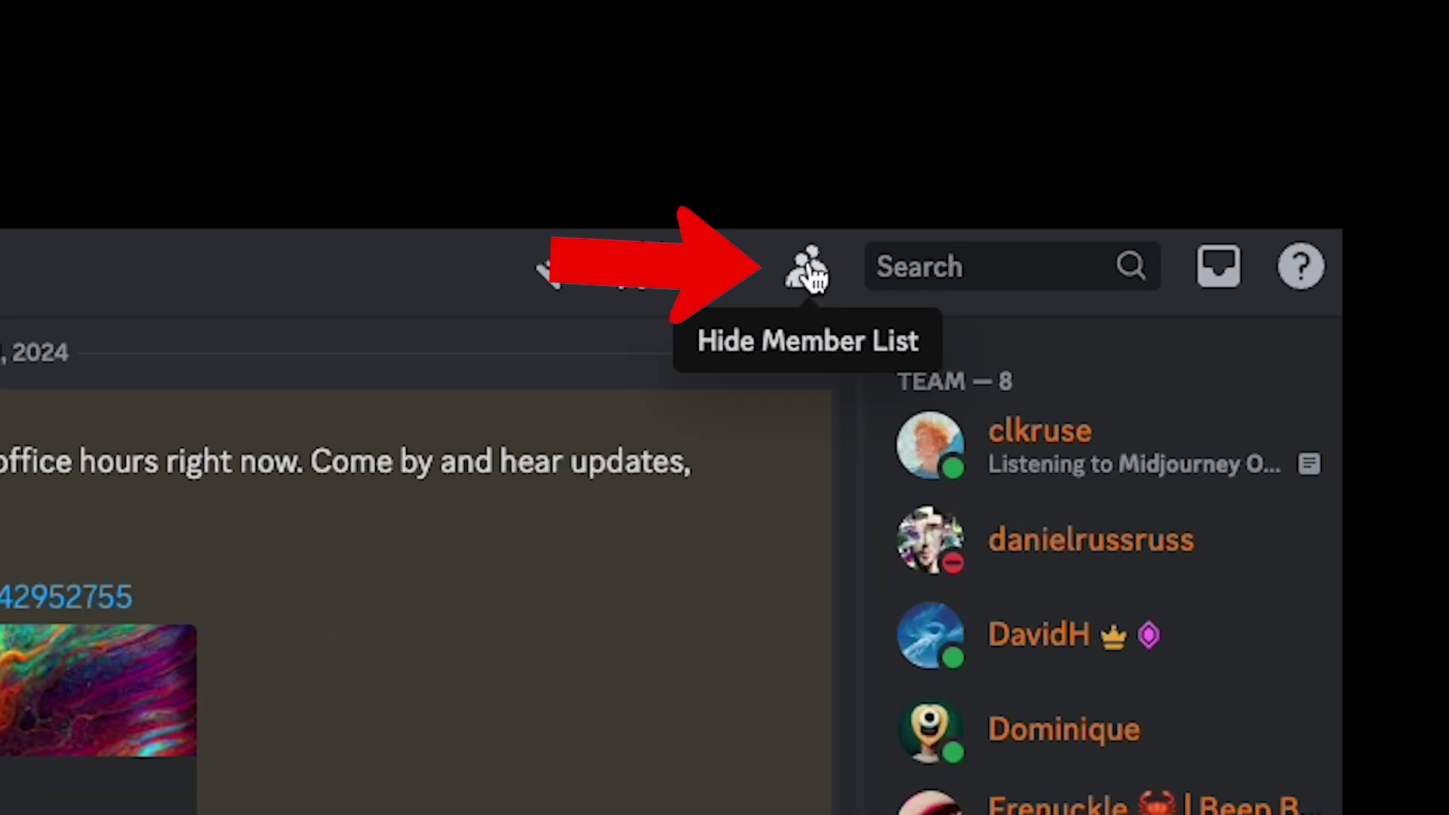
left_click(809, 270)
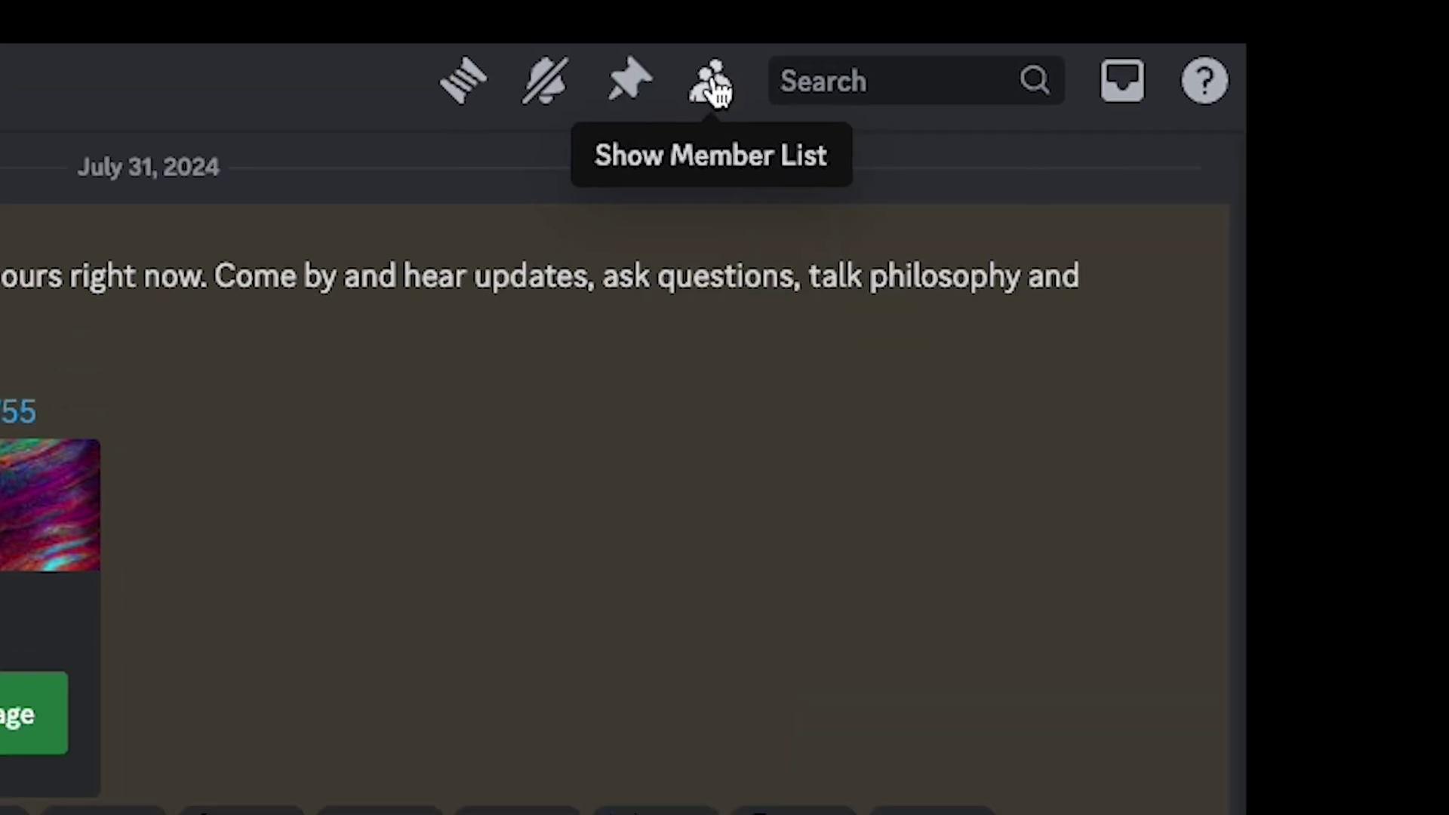
left_click(809, 270)
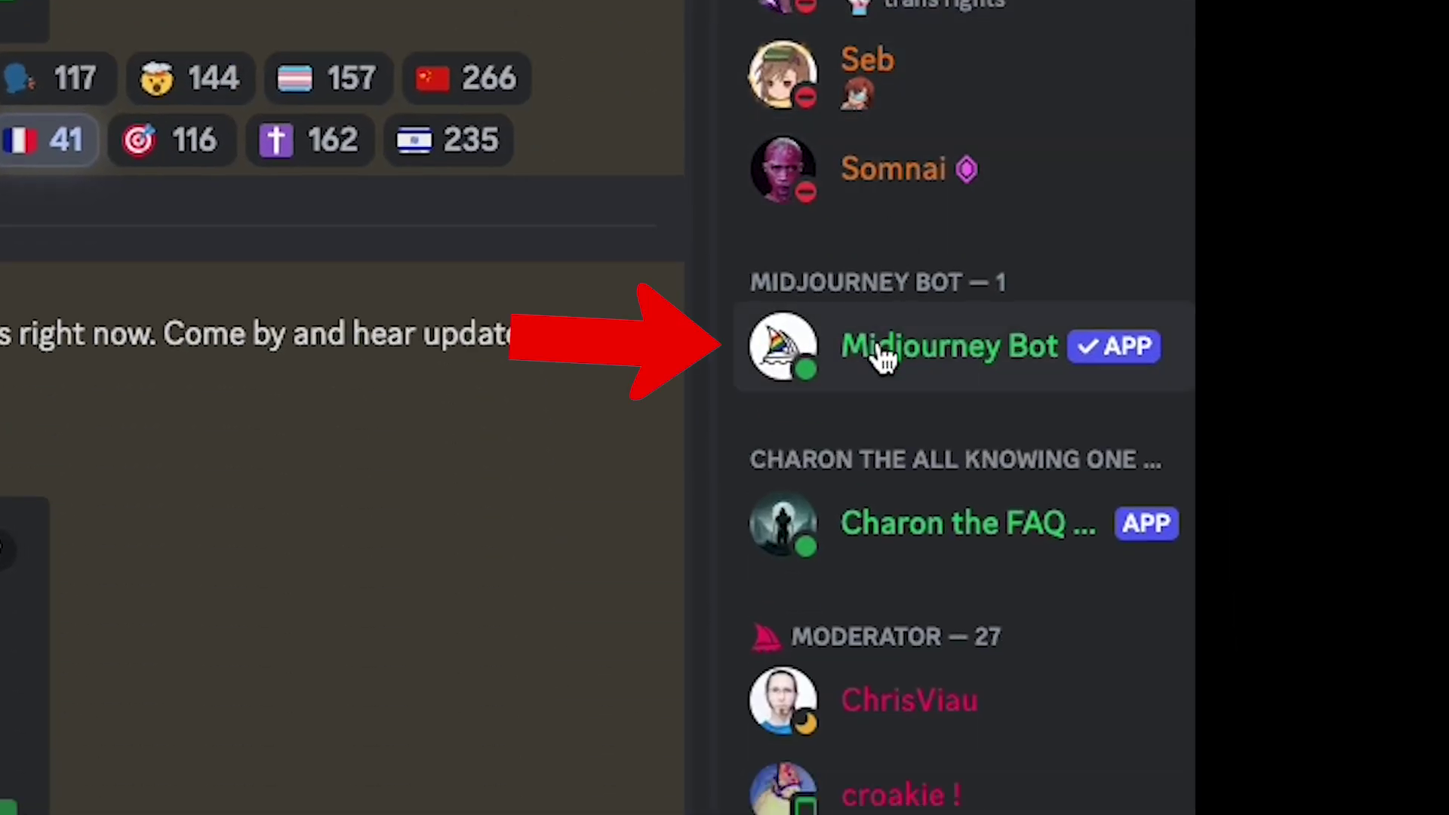
left_click(880, 351)
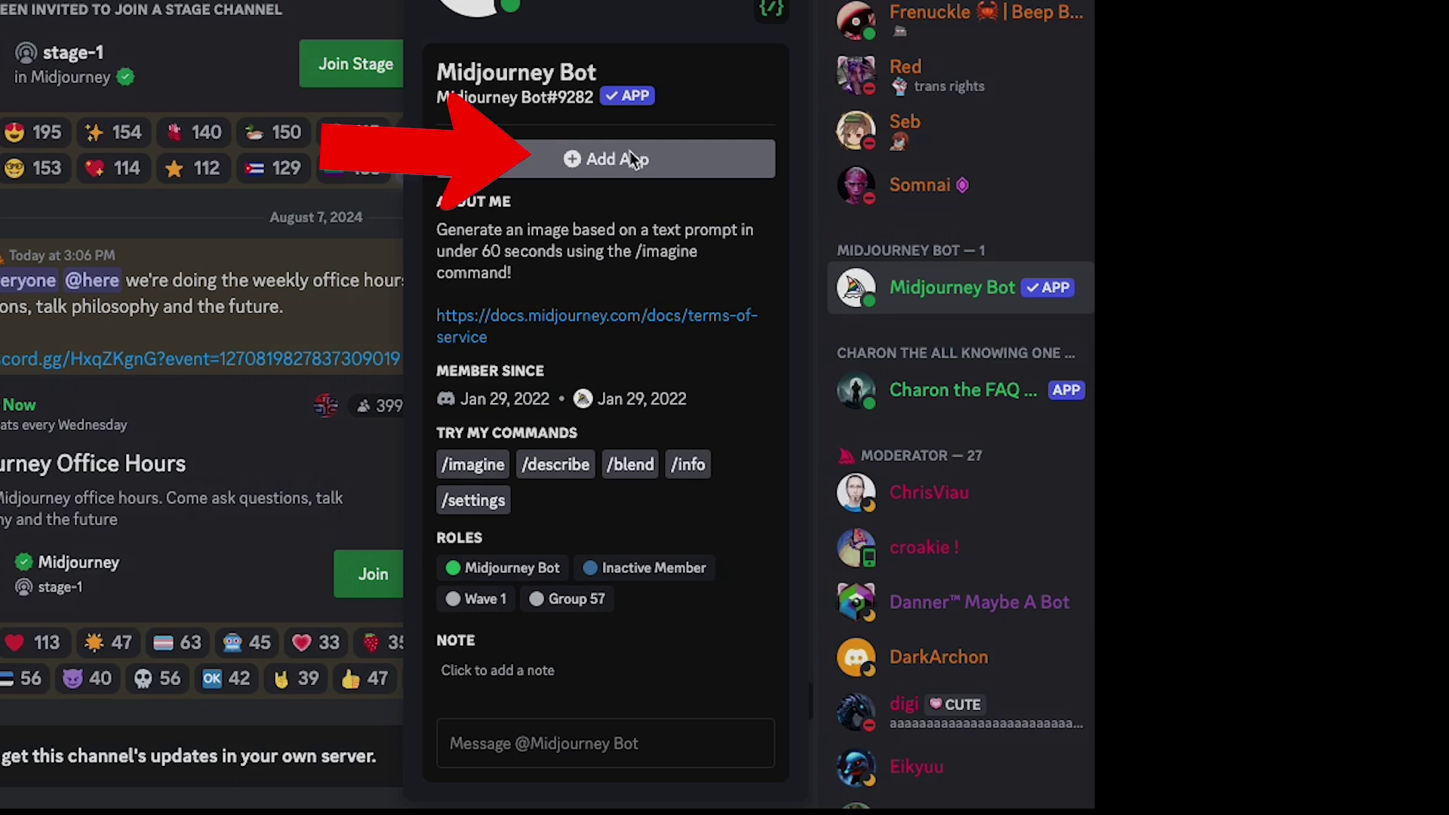
Add the Midjourney Bot to the own Midjourney server, authorize its requested permissions and complete the human verification.
left_click(631, 157)
left_click(726, 332)
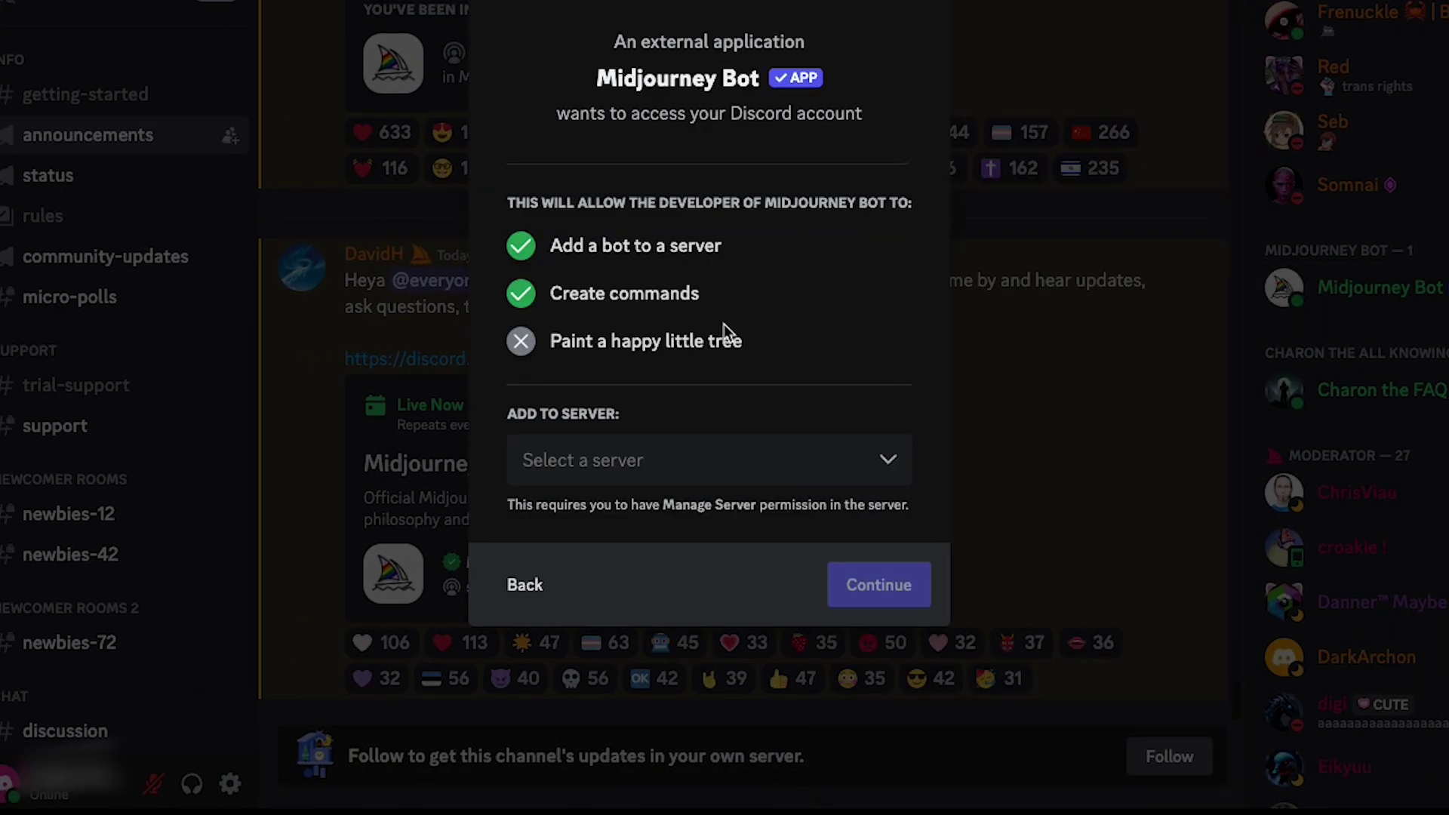
left_click(740, 467)
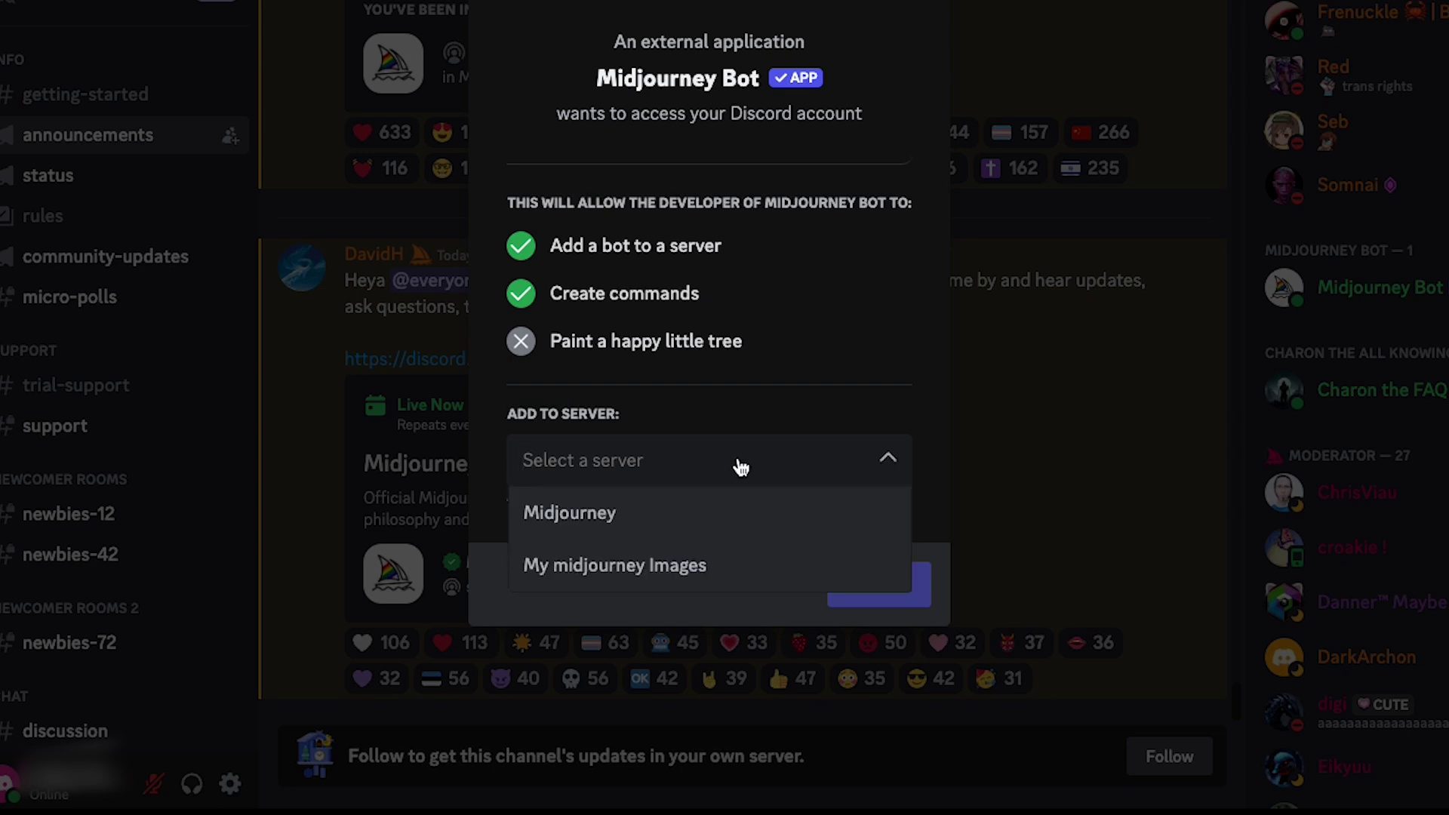
left_click(673, 521)
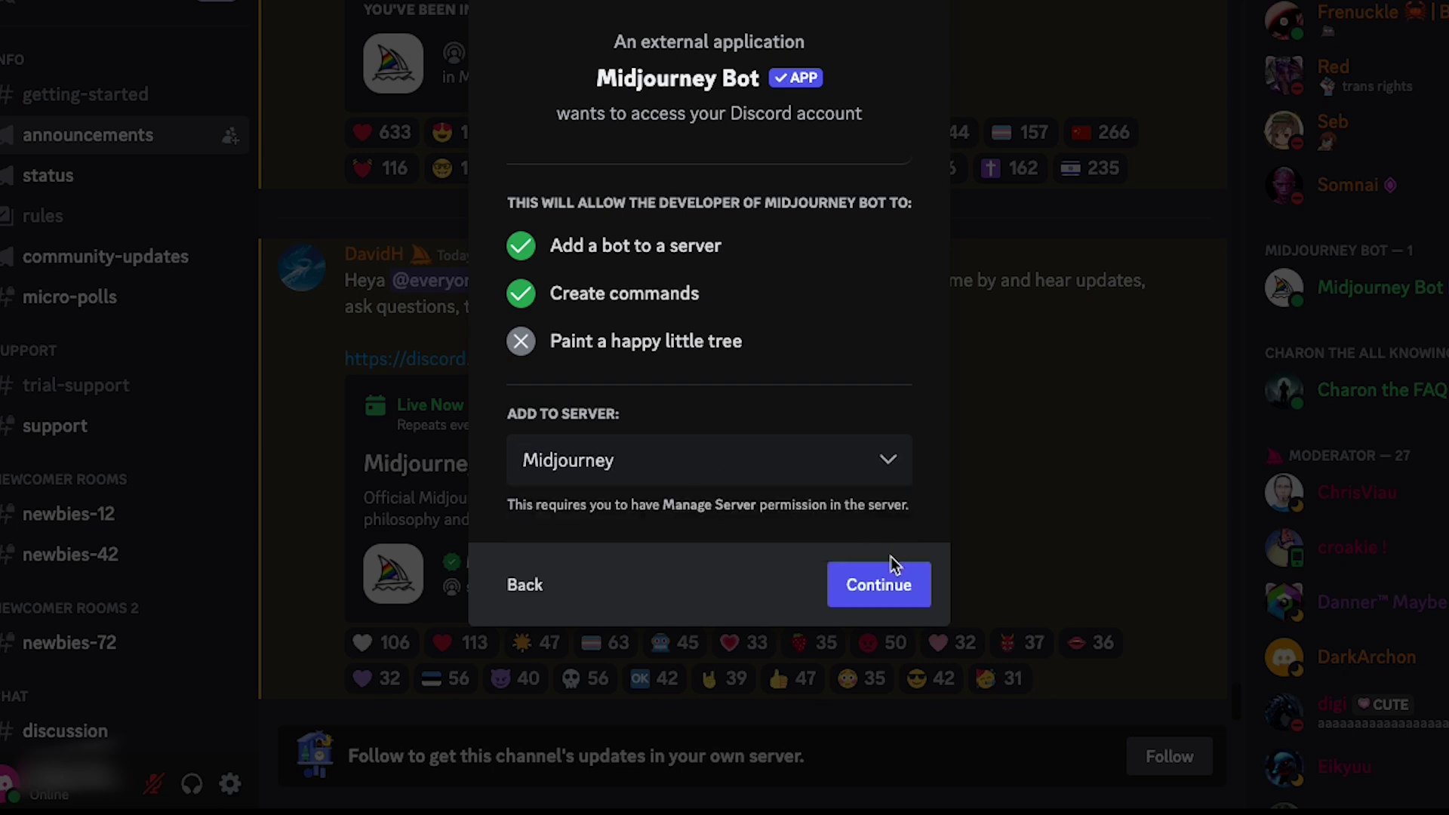
left_click(873, 590)
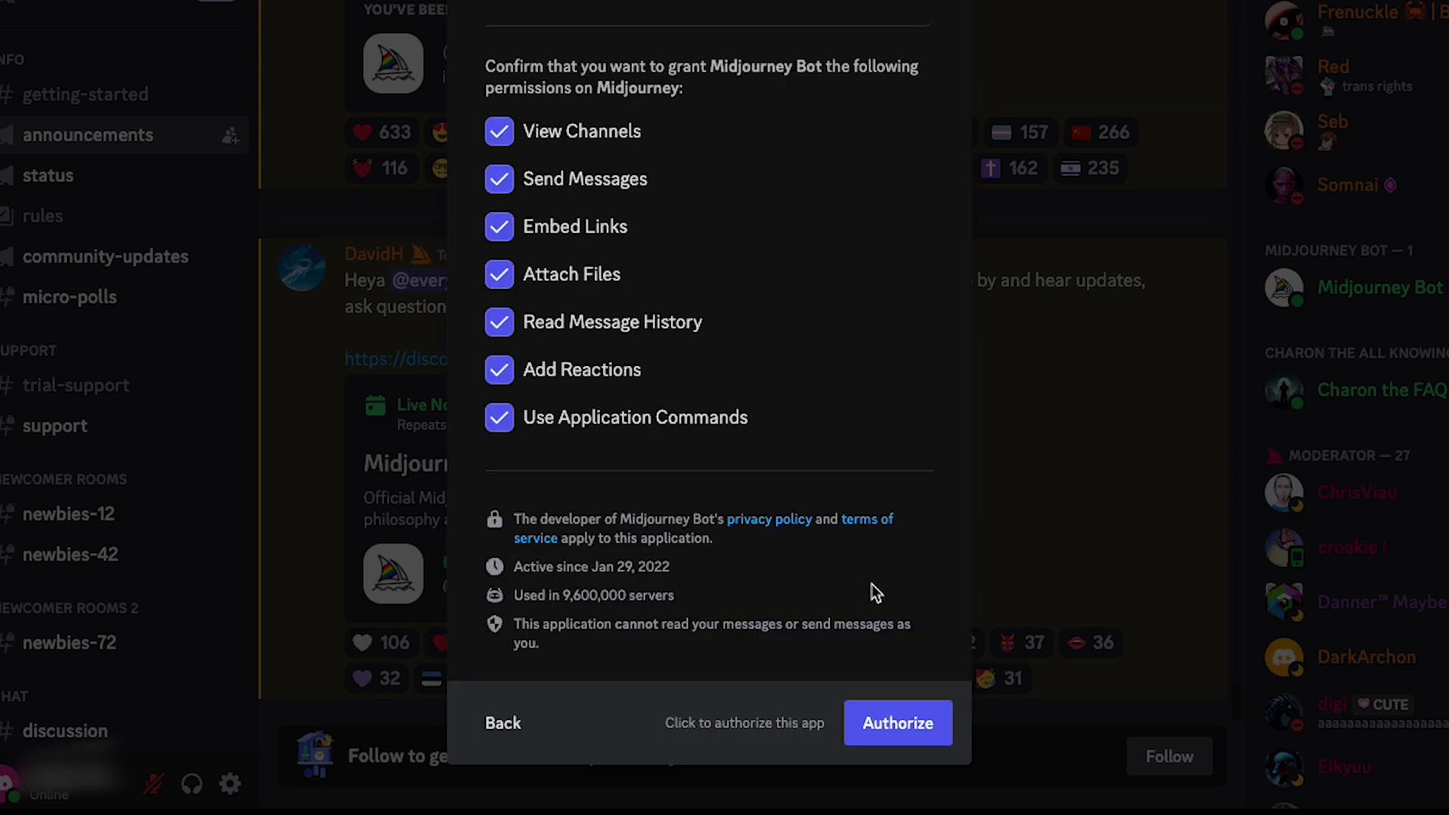
left_click(898, 724)
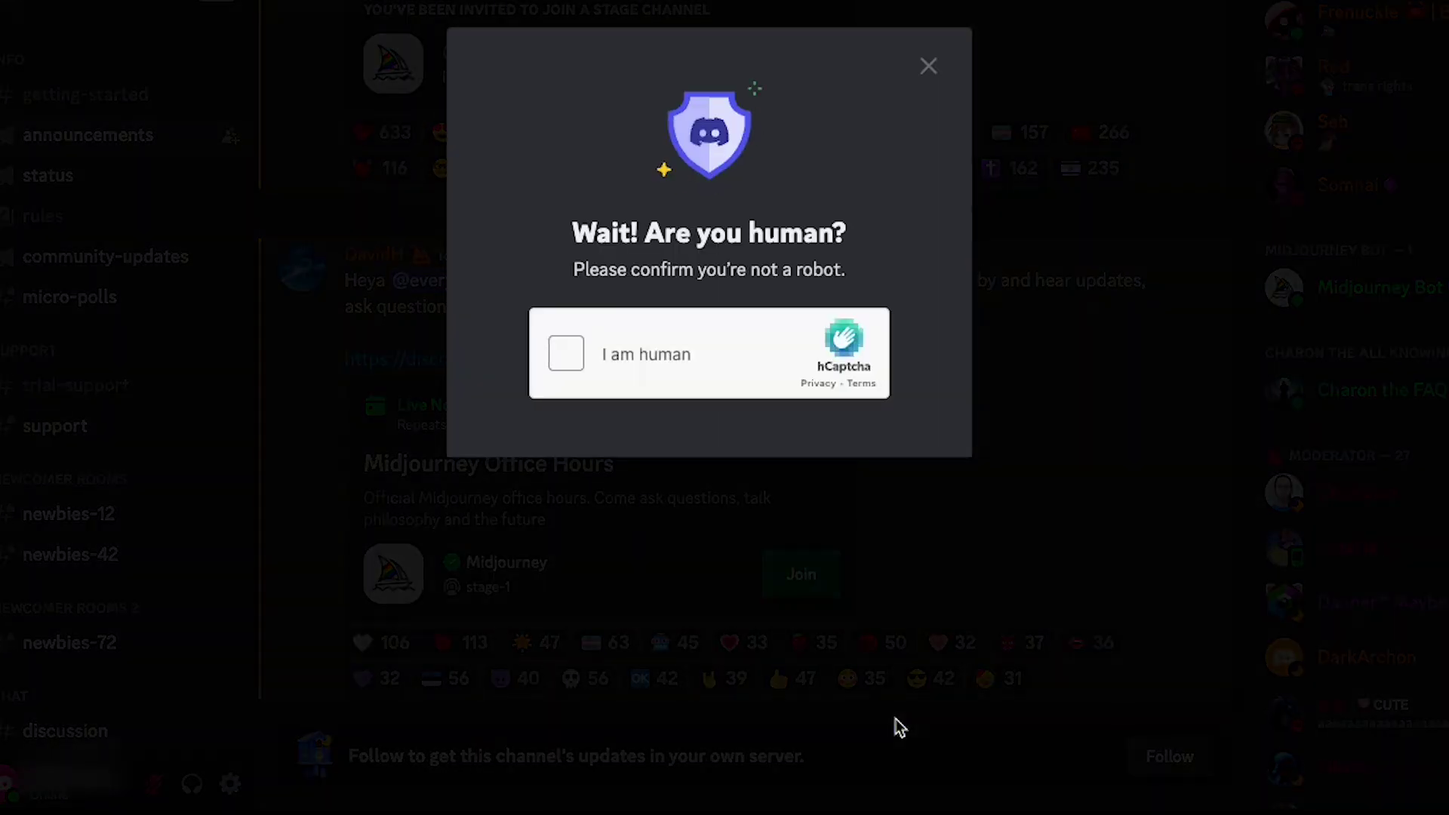
left_click(566, 353)
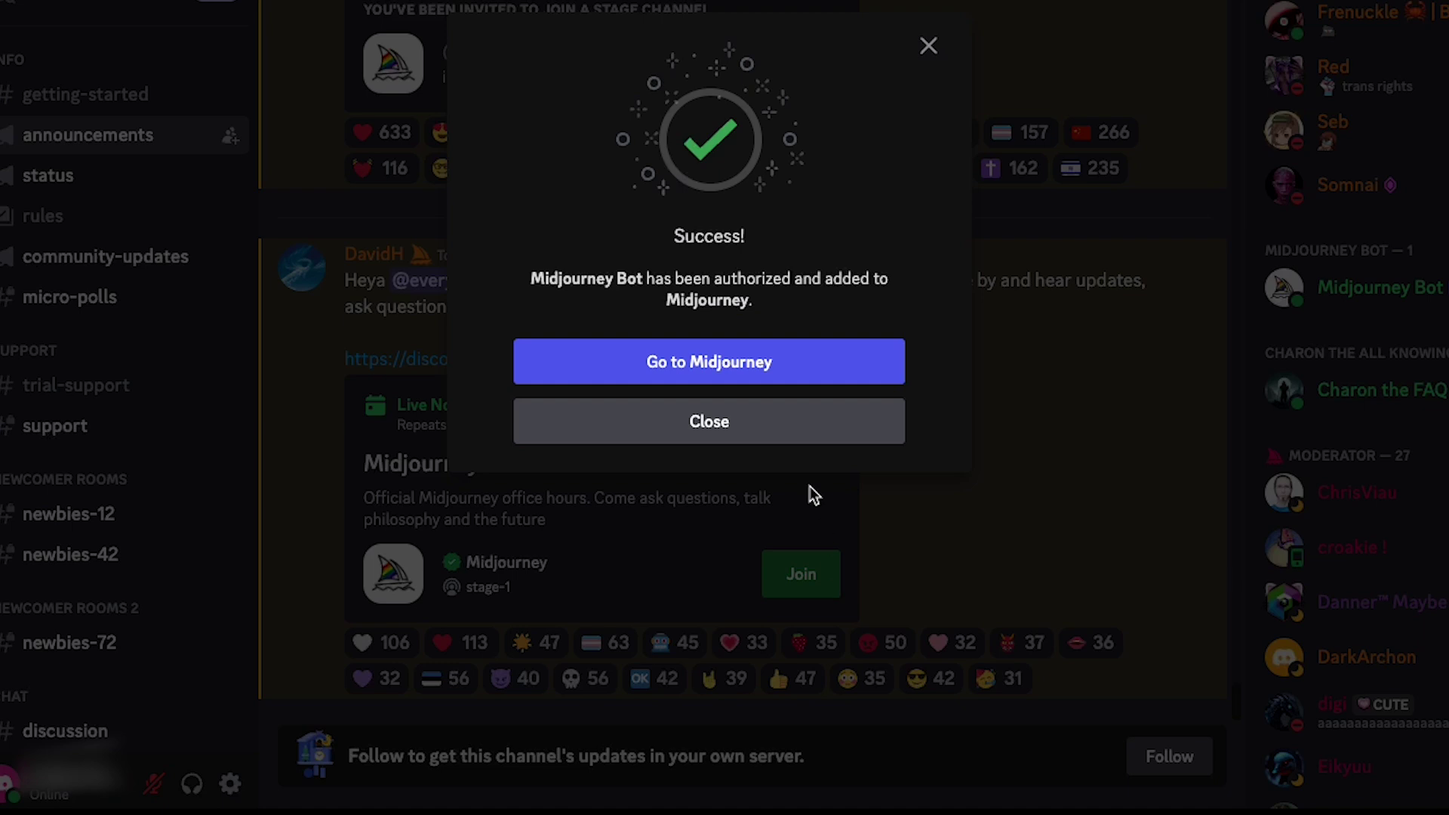
left_click(790, 420)
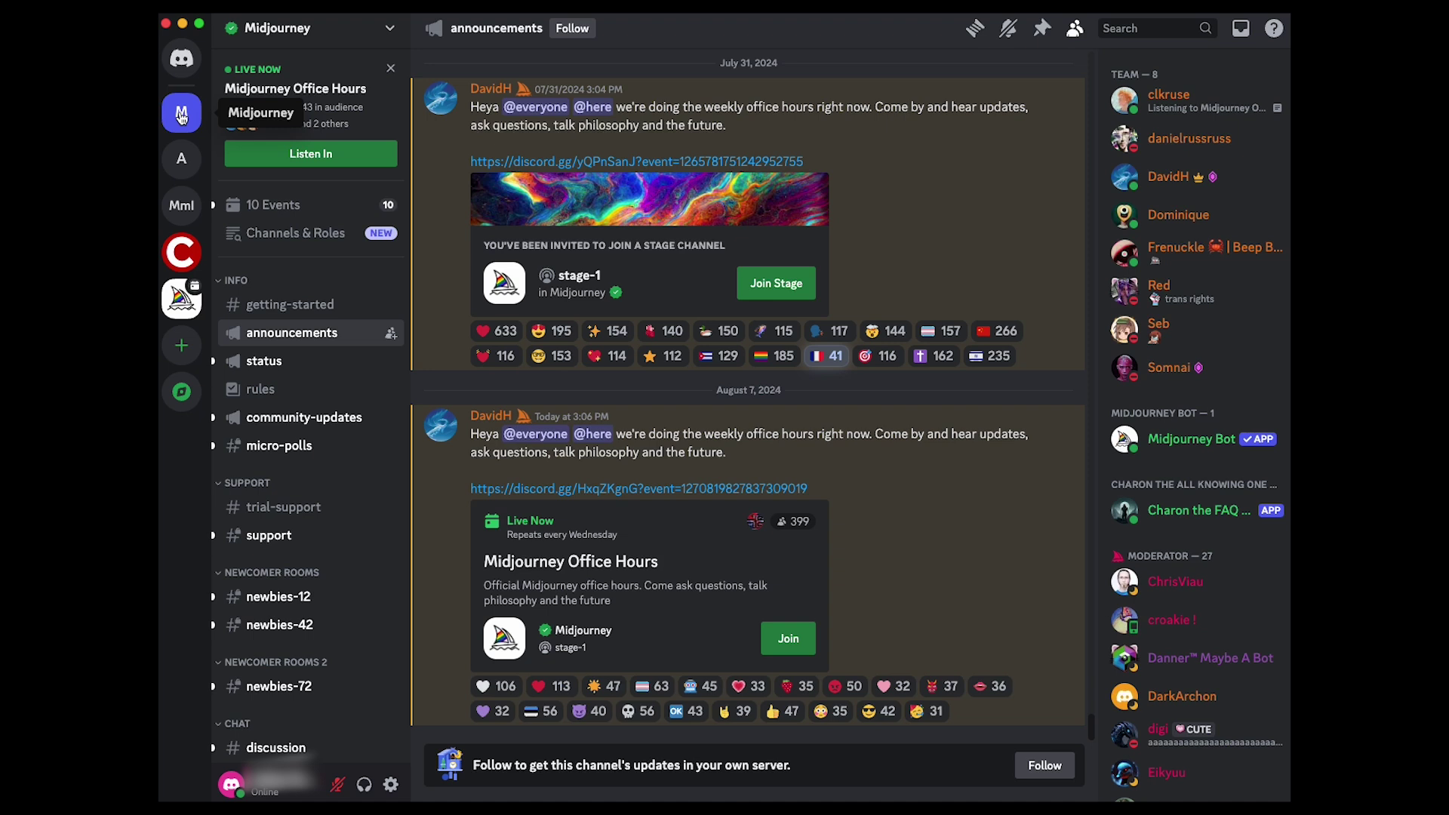
In the own Midjourney server, run /imagine with "wide shot, movie scene, a space ship flying to earth, --ar 16:9 --style raw" and enlarge the image grid.
left_click(181, 114)
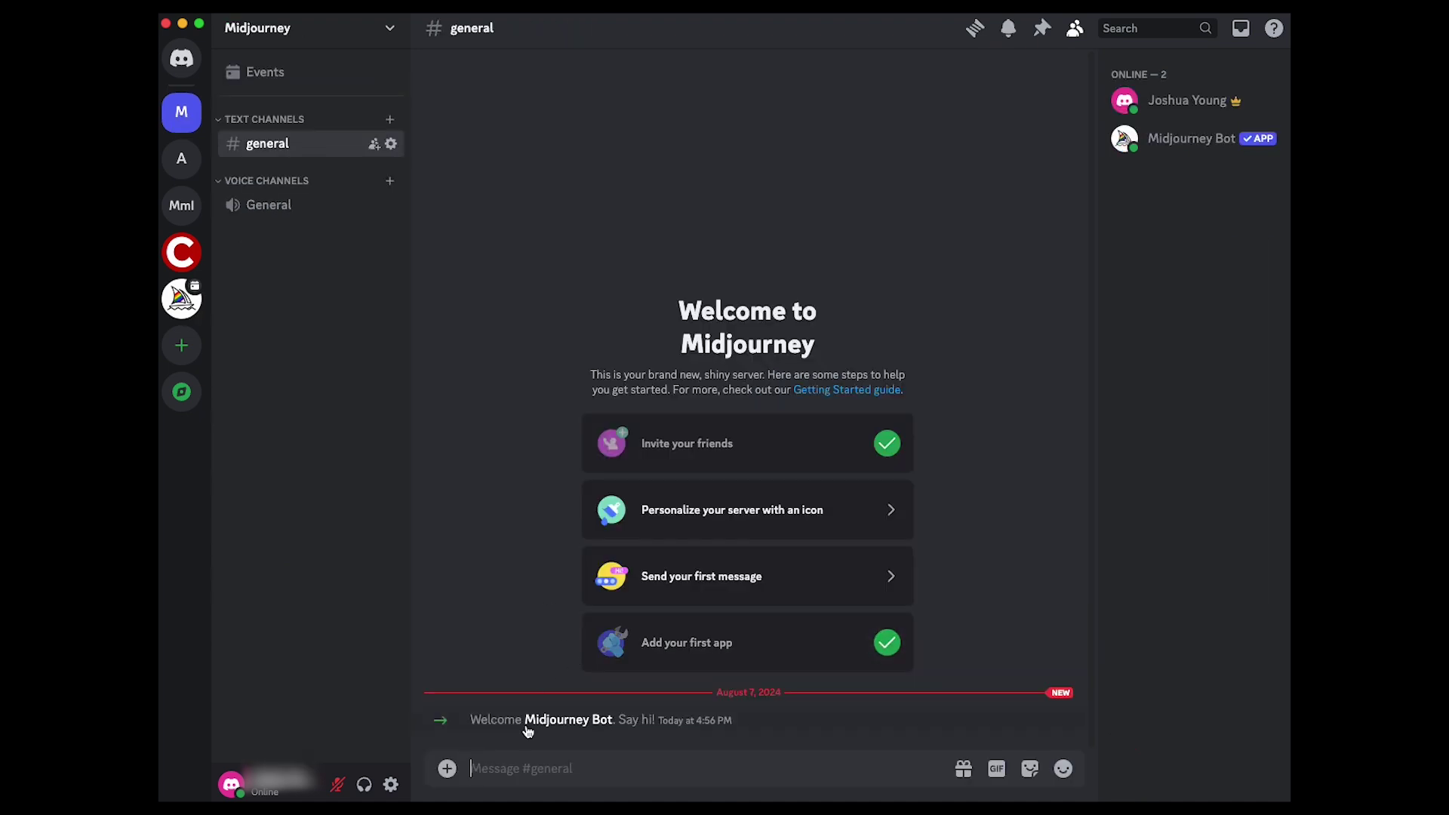
left_click(546, 768)
type("/imag")
key("Return")
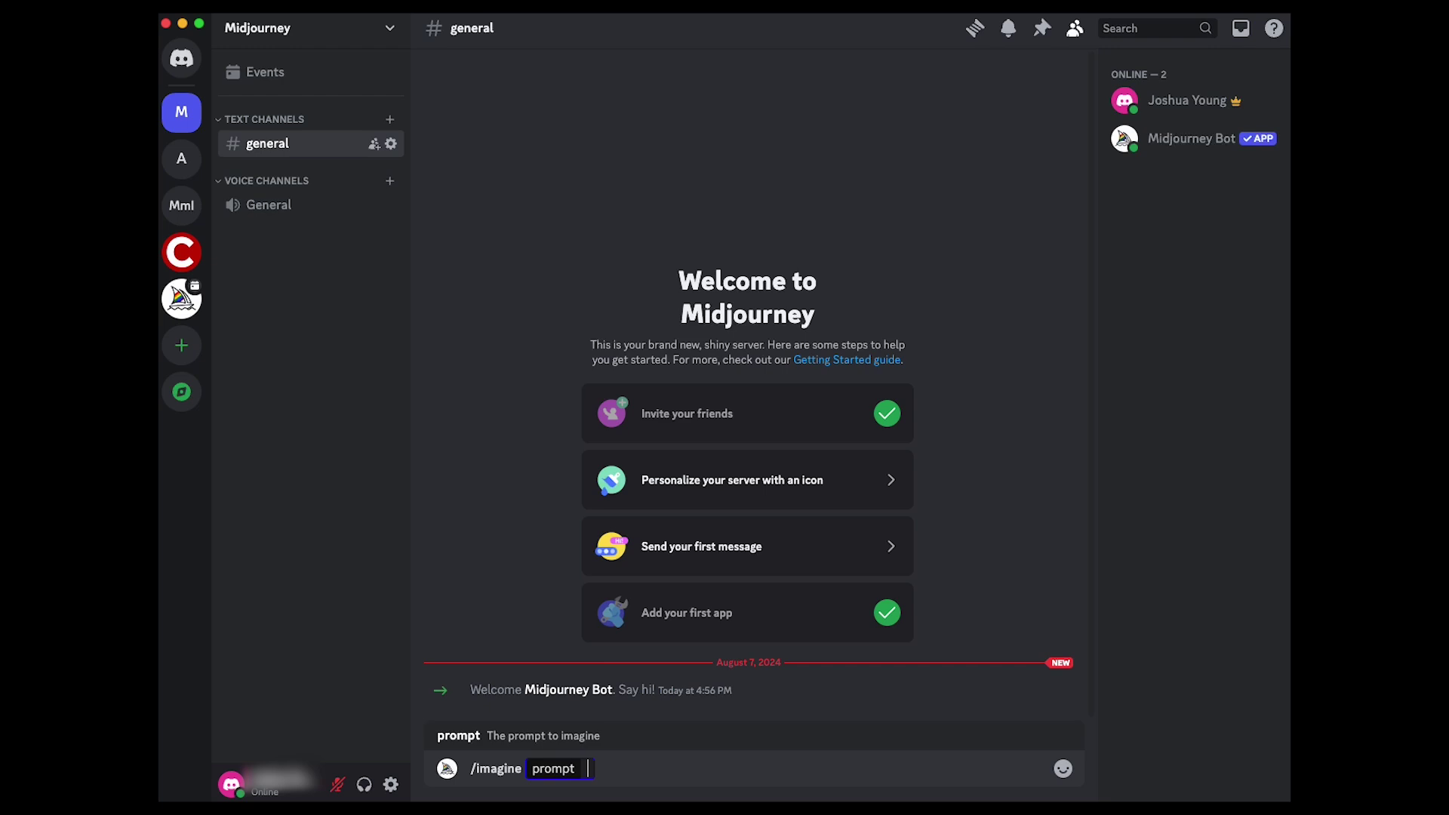
type("wide shot,")
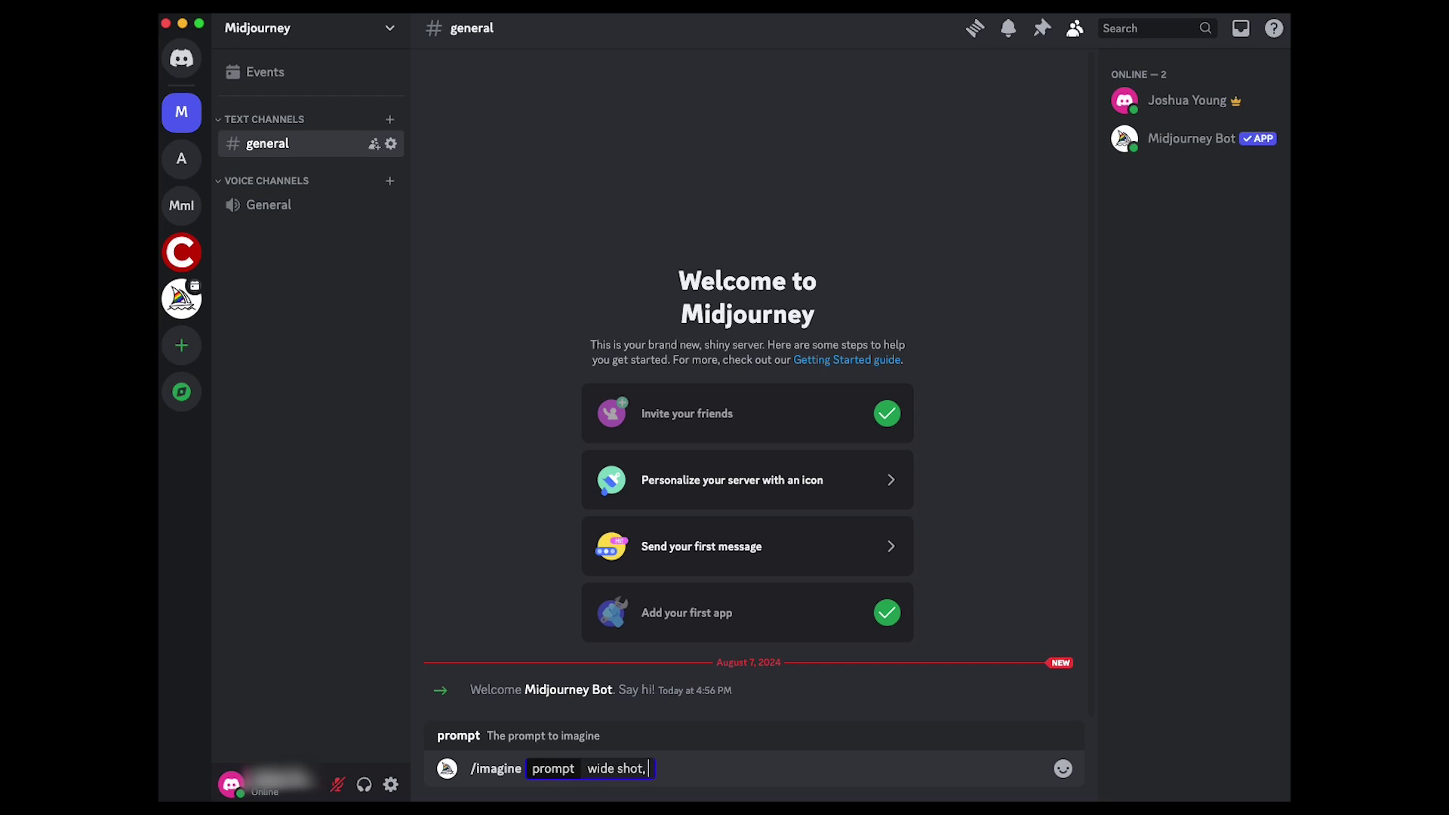
type(" movie scene, a")
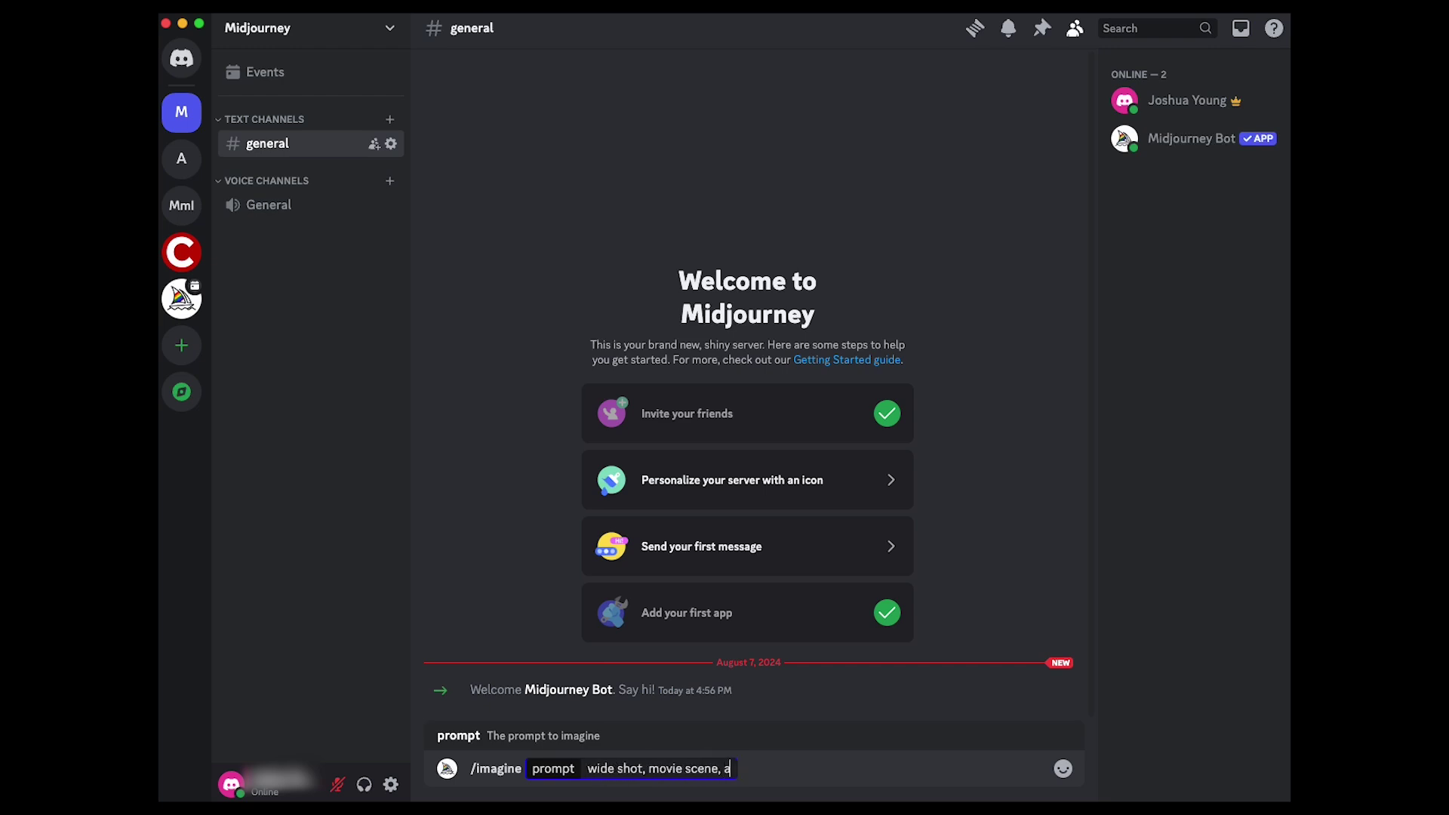
type(" space ship fly")
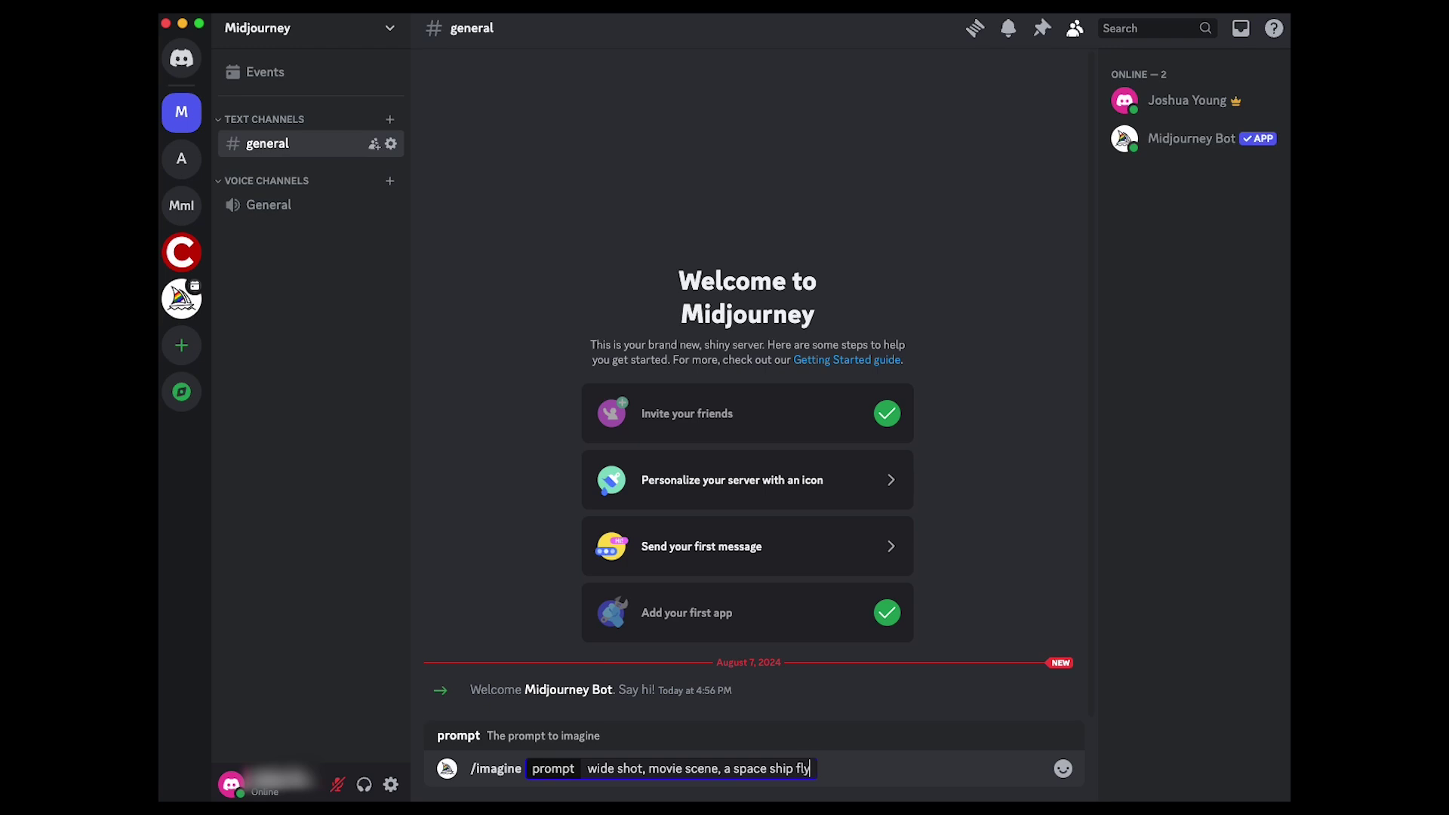
type("ing to earth, --a")
key("Return")
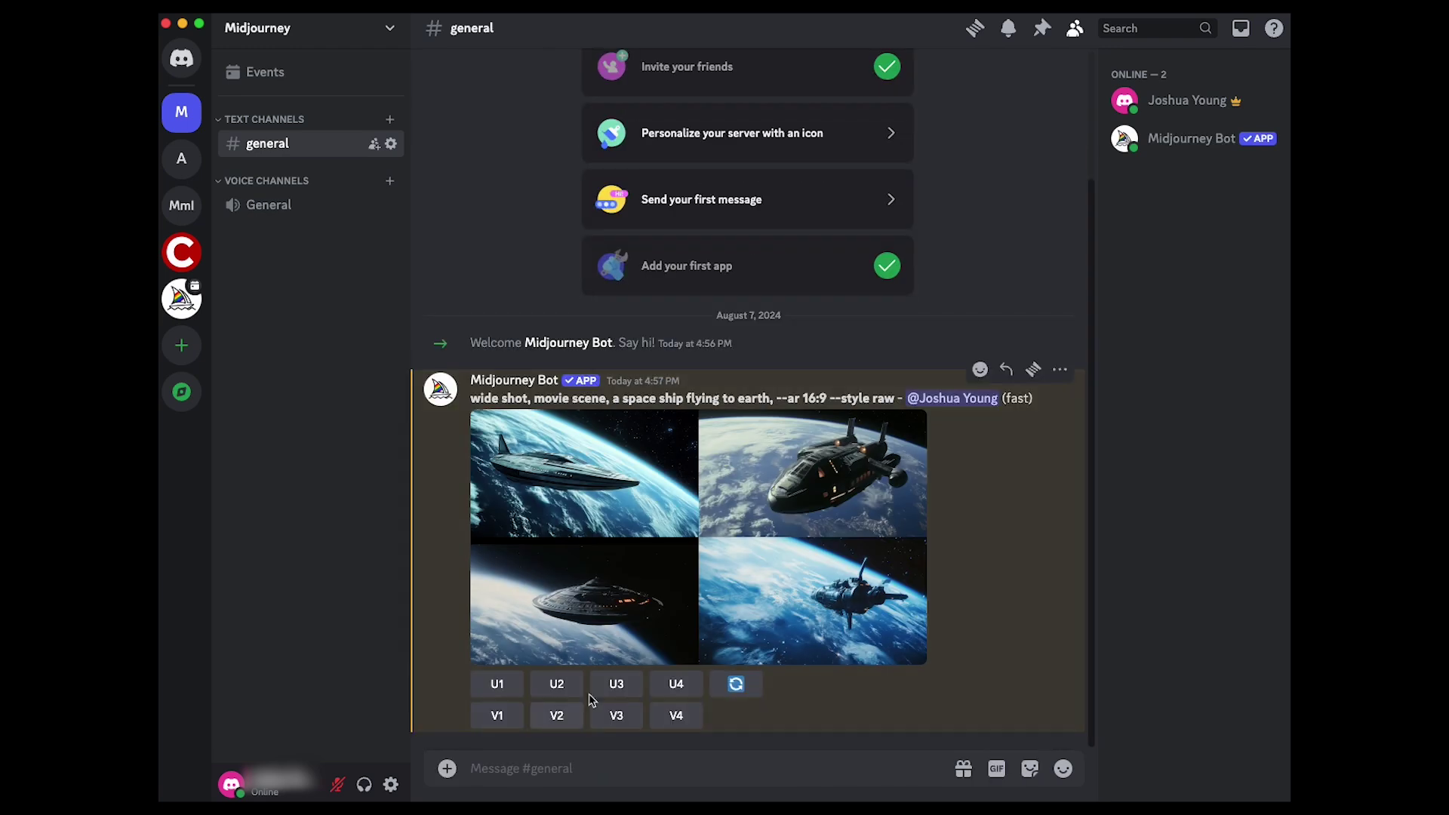
left_click(662, 590)
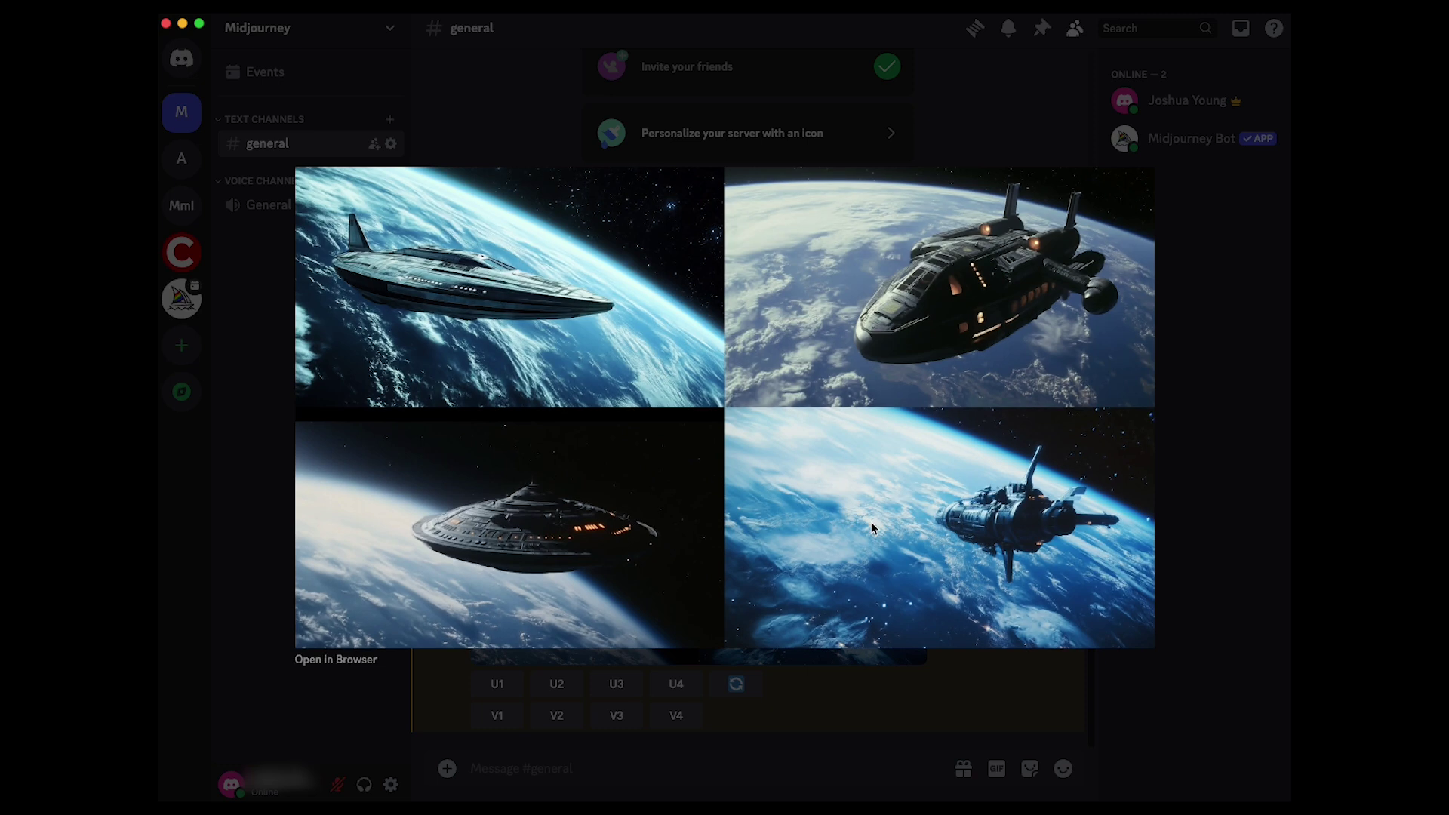